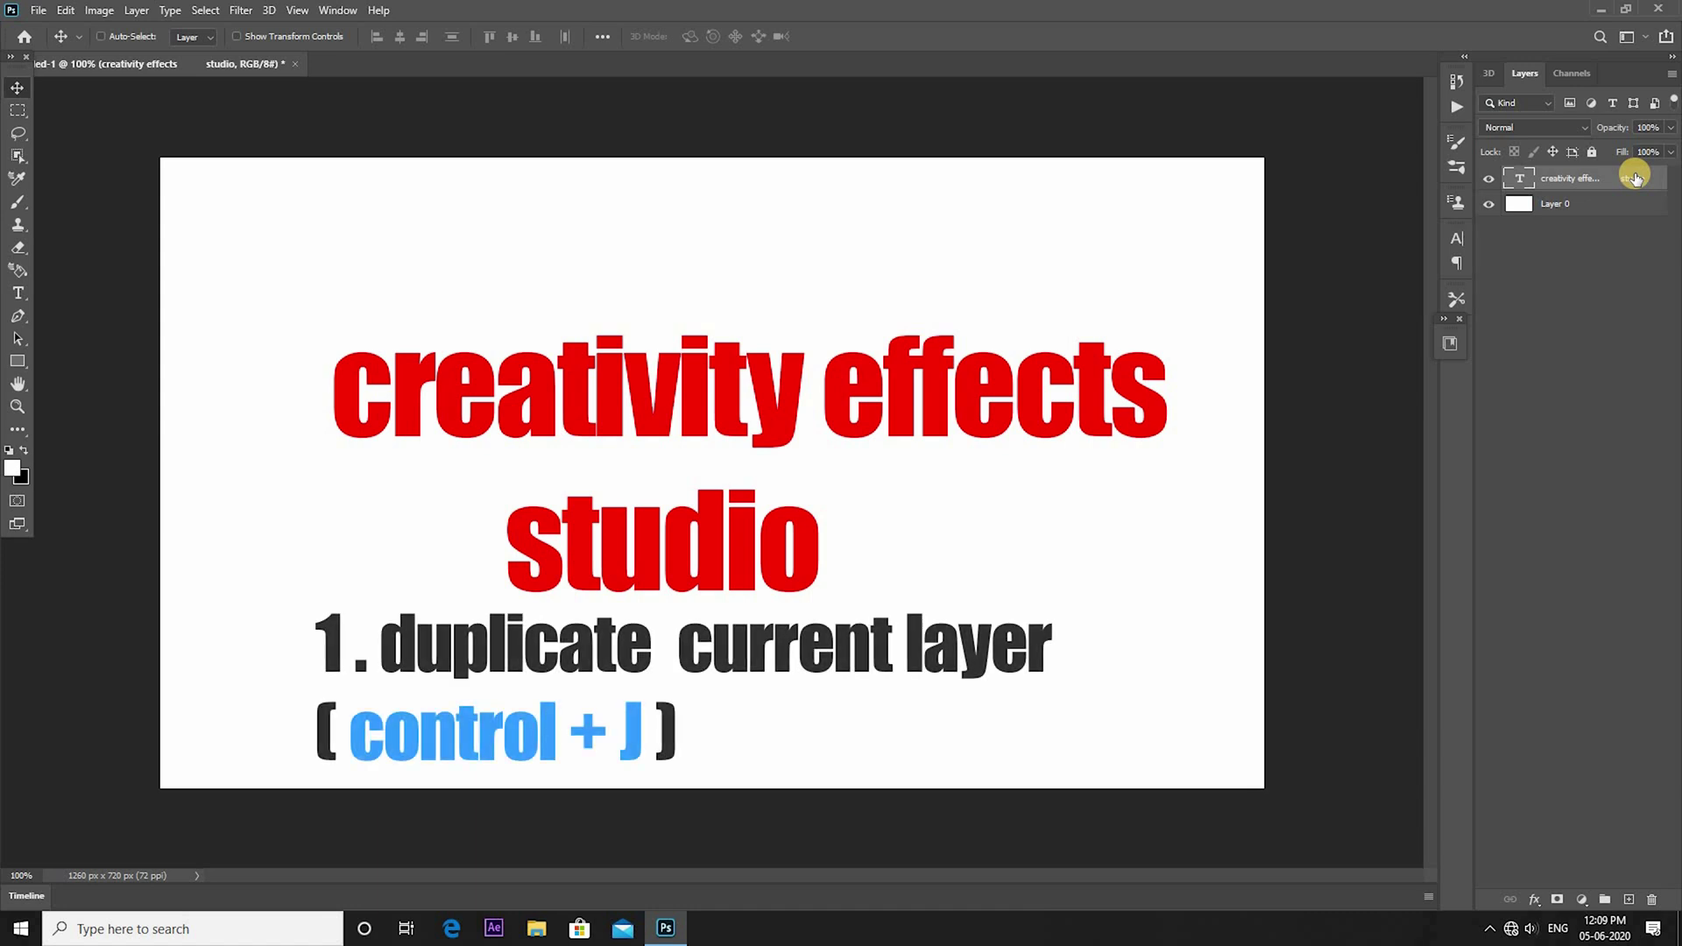
Duplicate the studio text layer several times, then add a new empty layer named 'layer 1'.
key("ctrl+j")
key("ctrl+j")
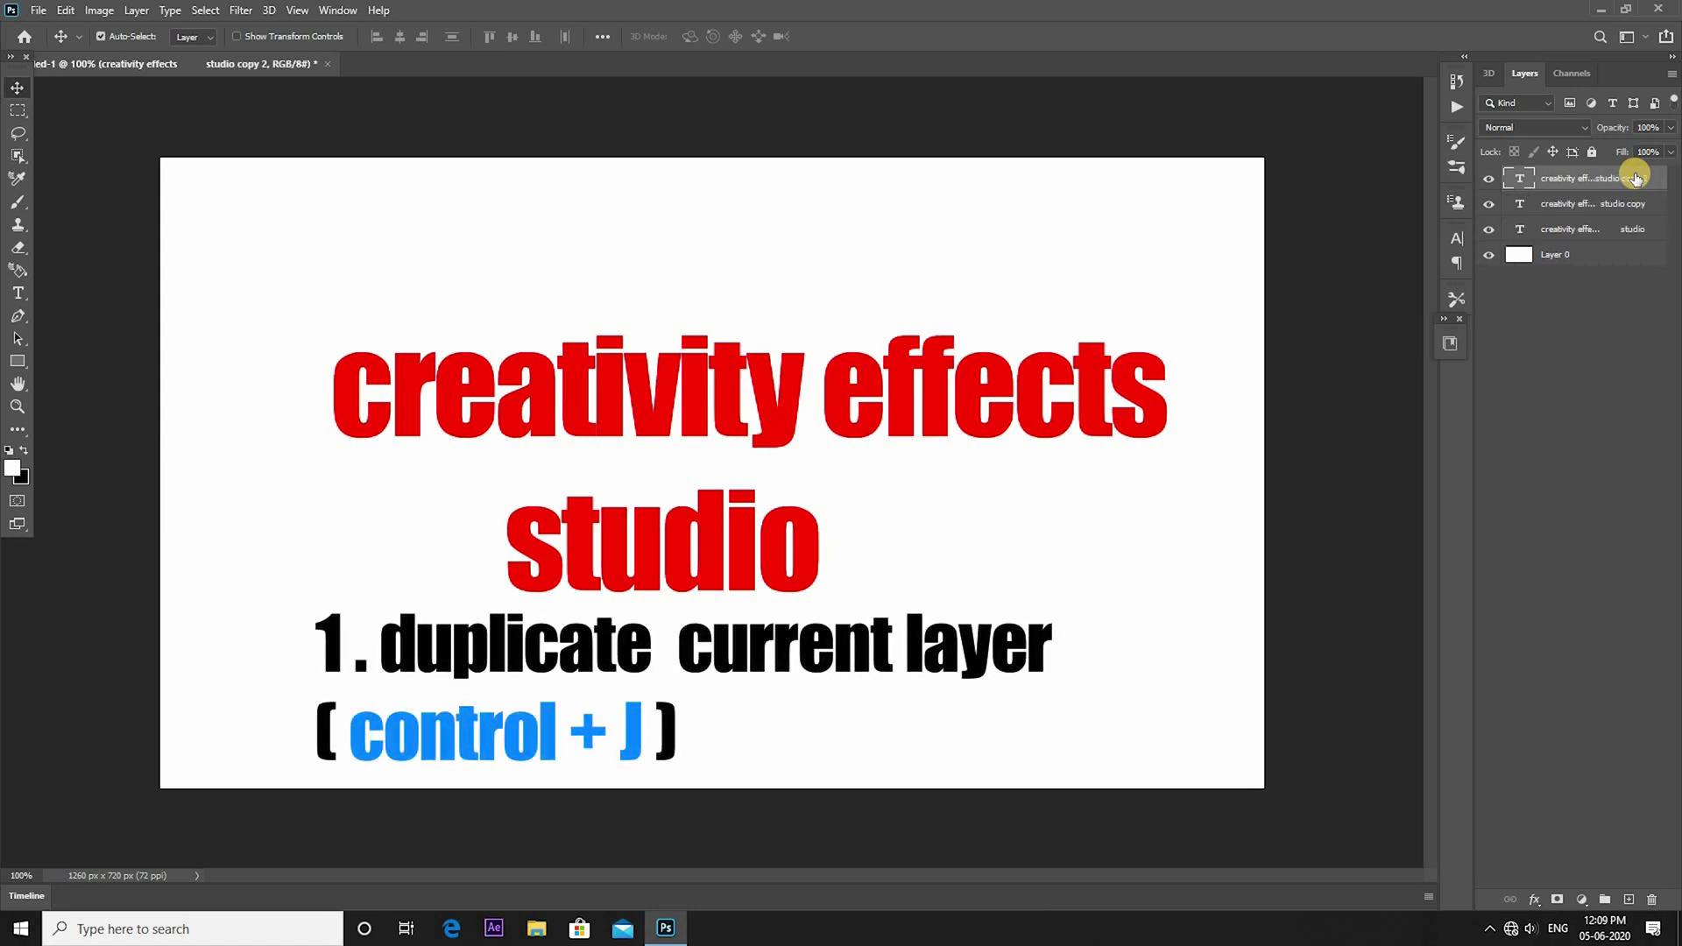
key("ctrl+j")
key("ctrl+j")
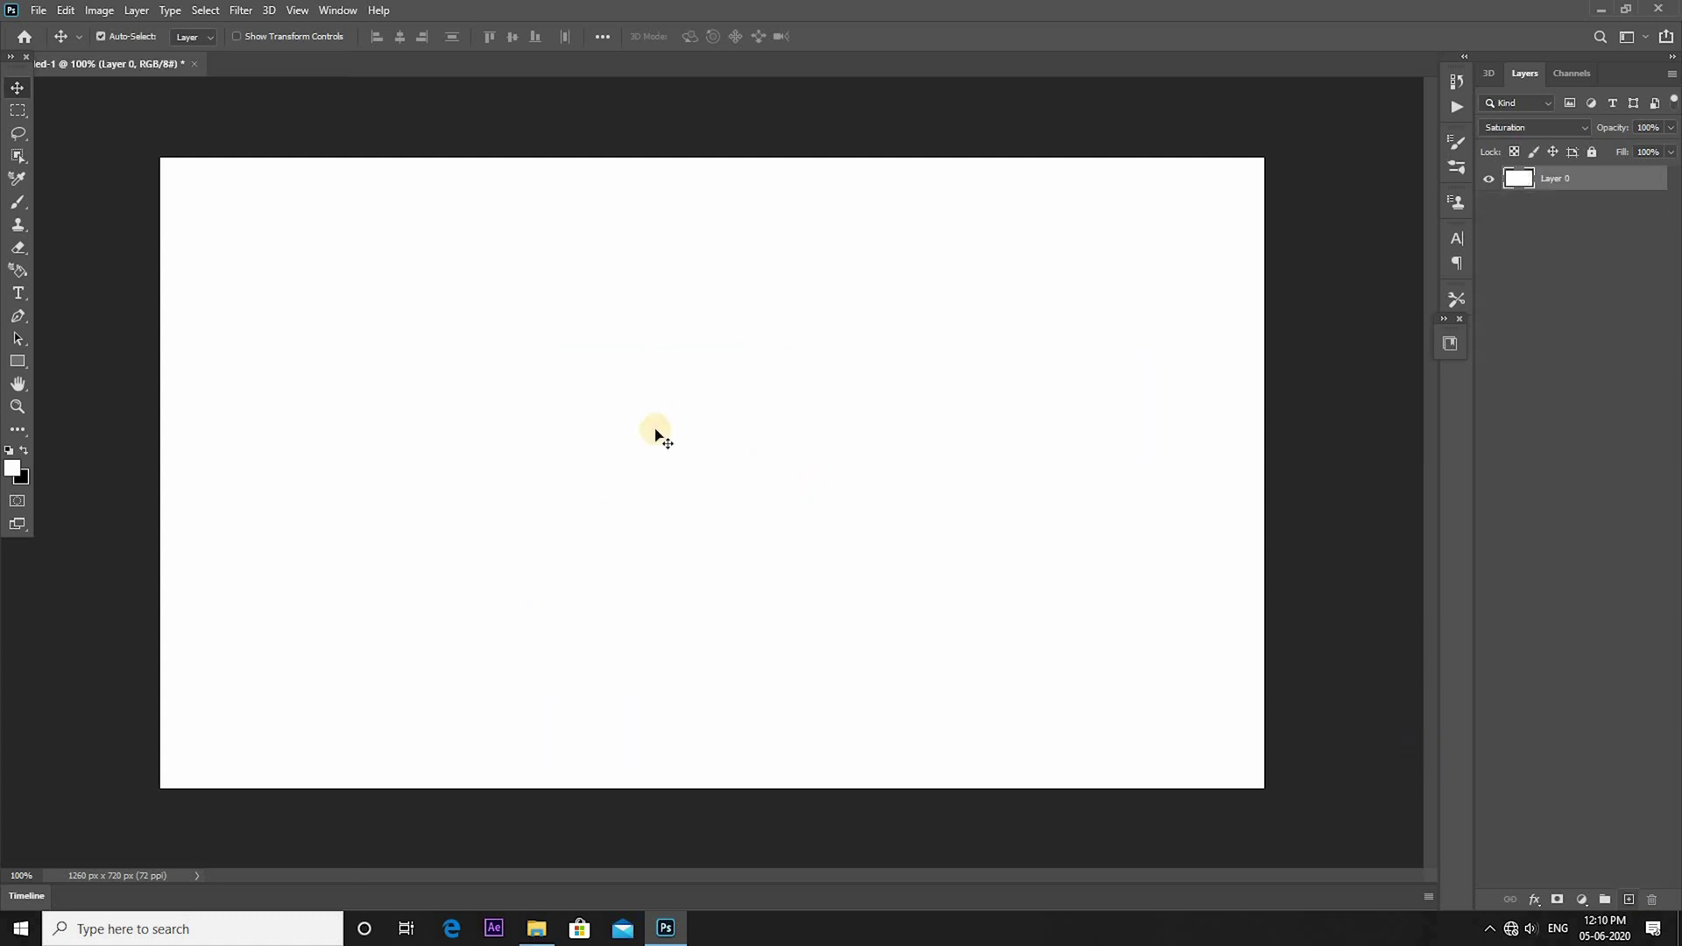
key("ctrl+shift+n")
type("layer")
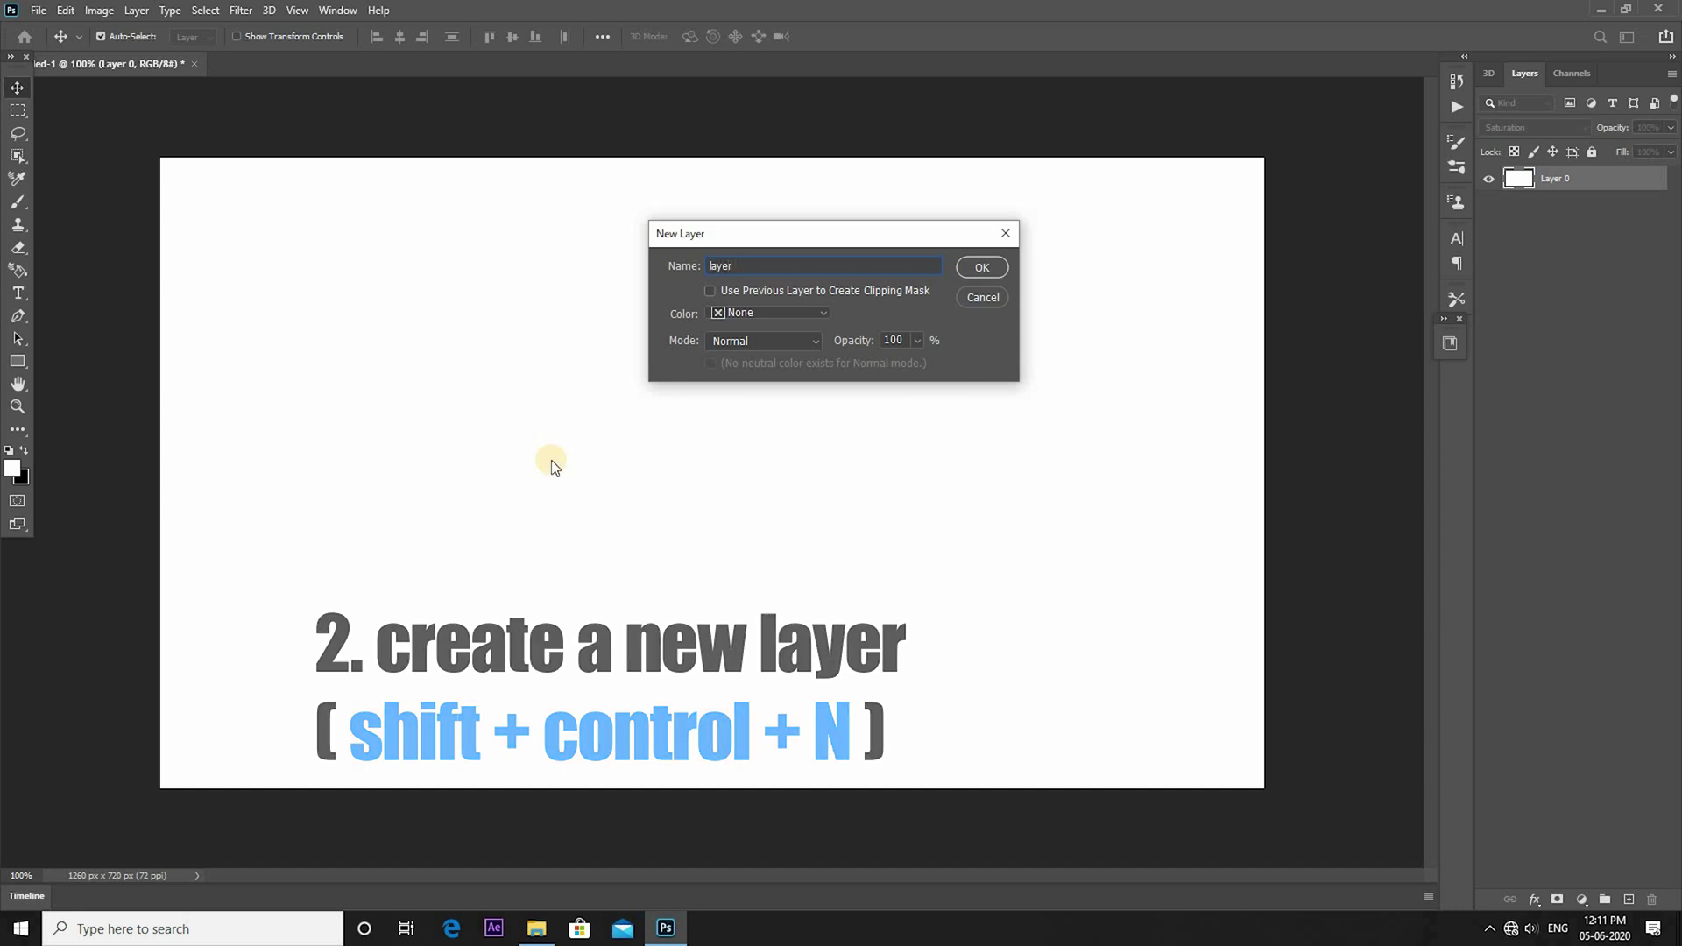
type("1")
key("Return")
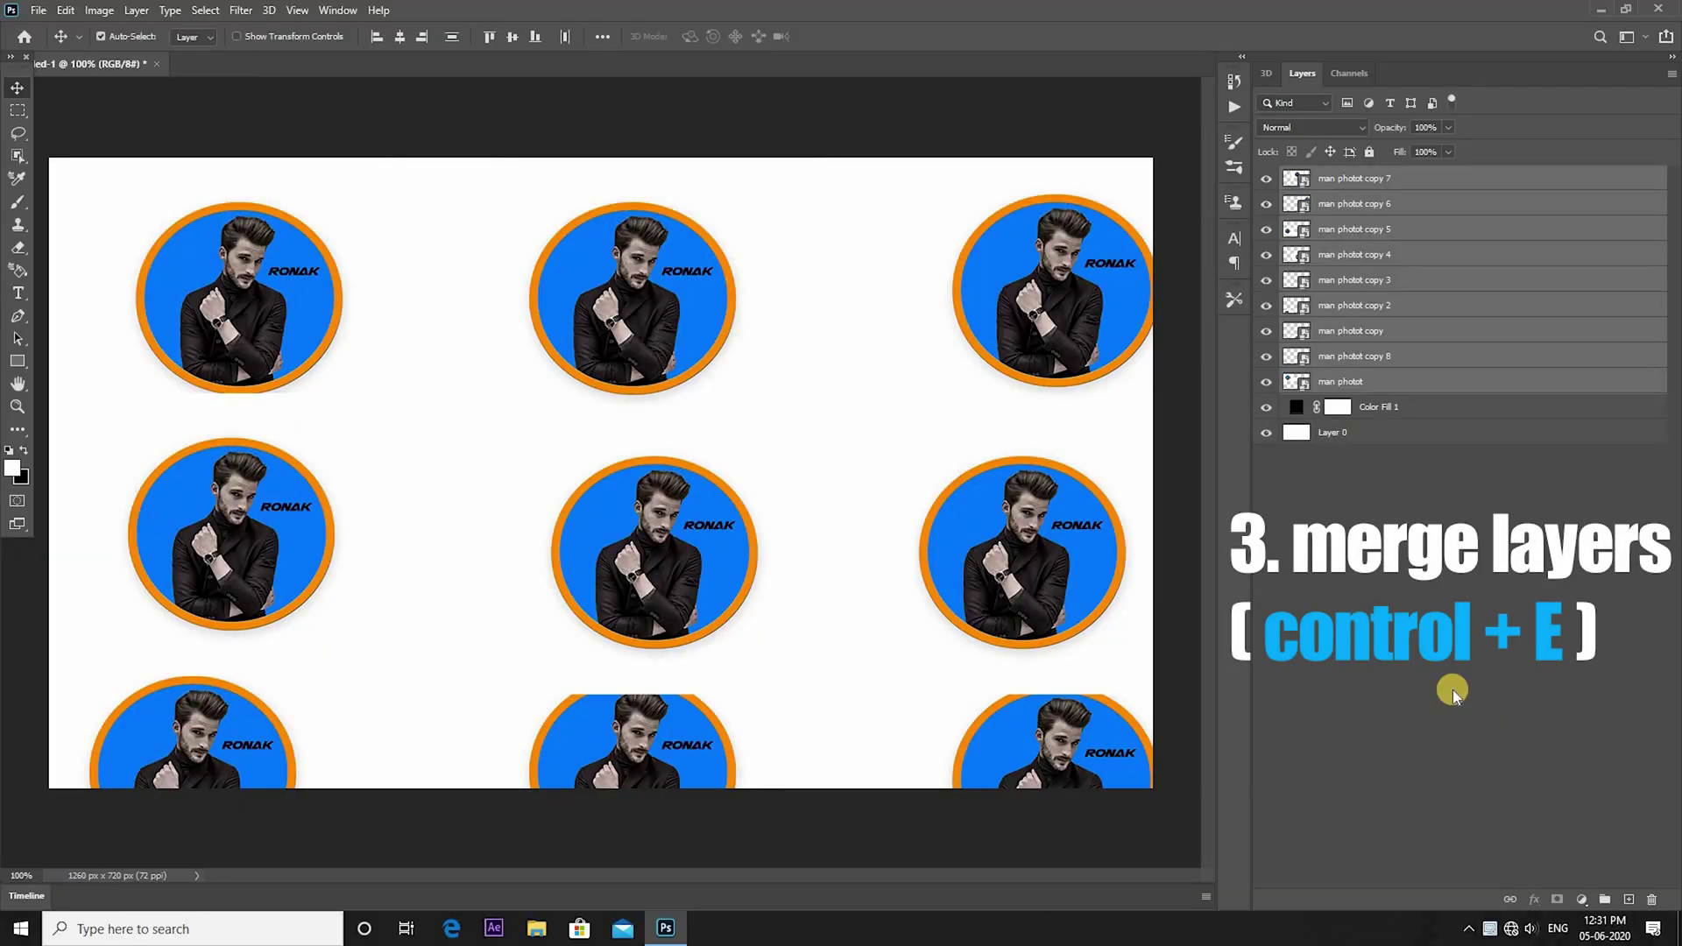
Merge the man photo layers, merge all visible layers, and group the four PHOTOSHOP text layers.
key("ctrl+e")
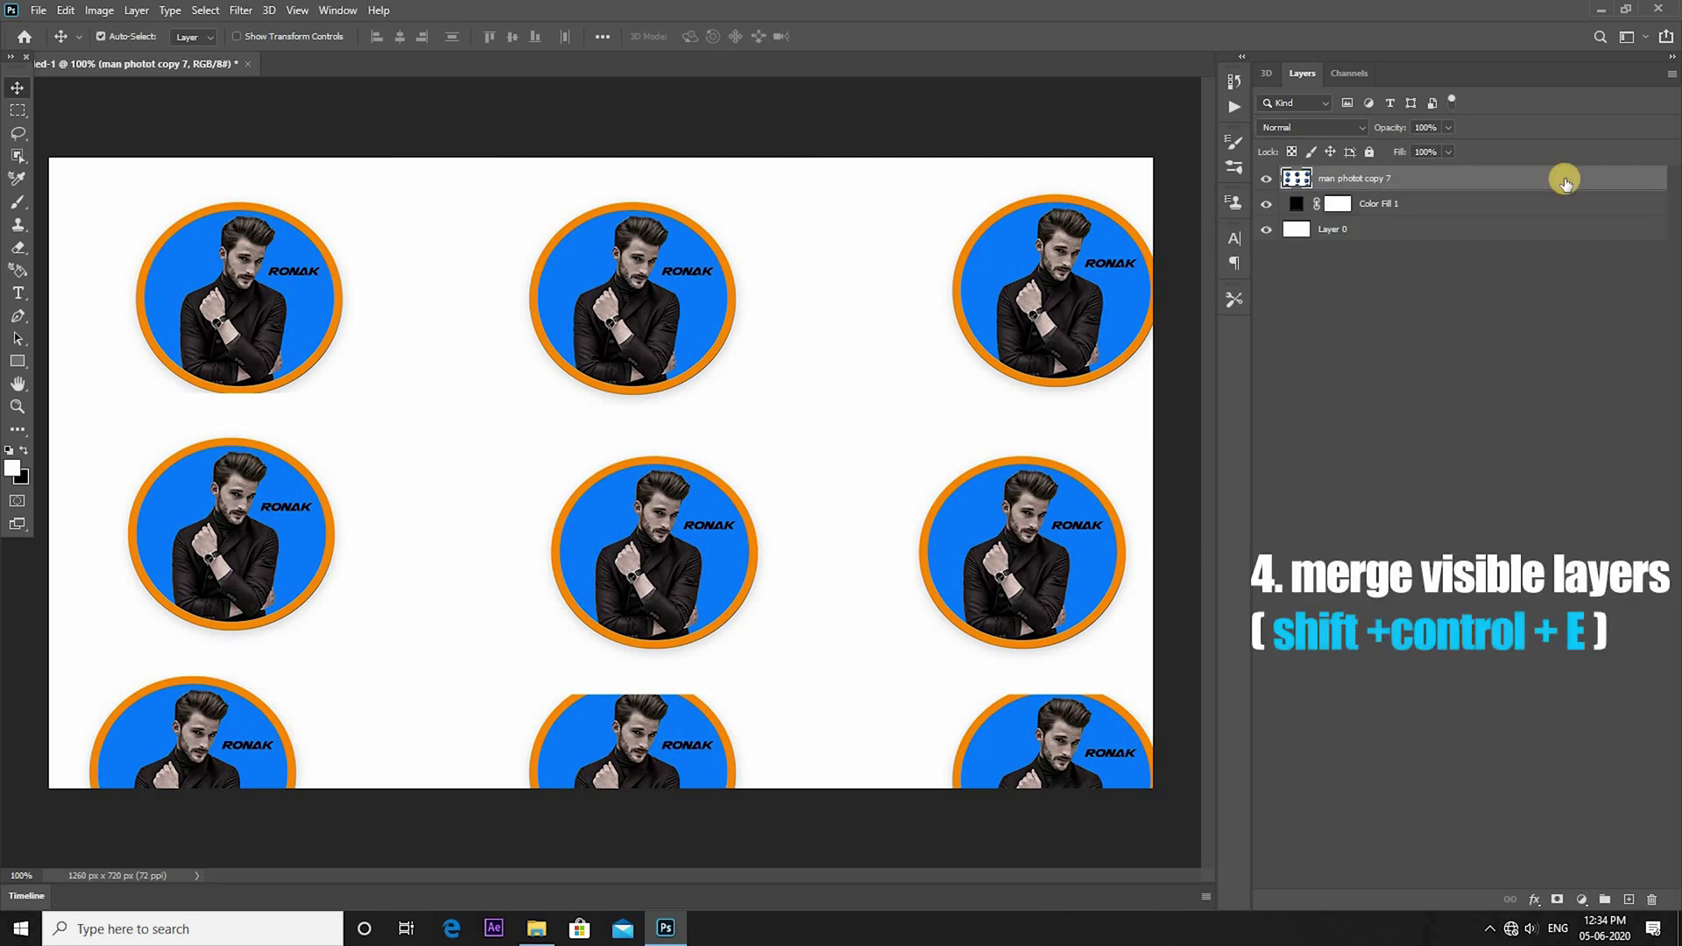
key("shift+ctrl+e")
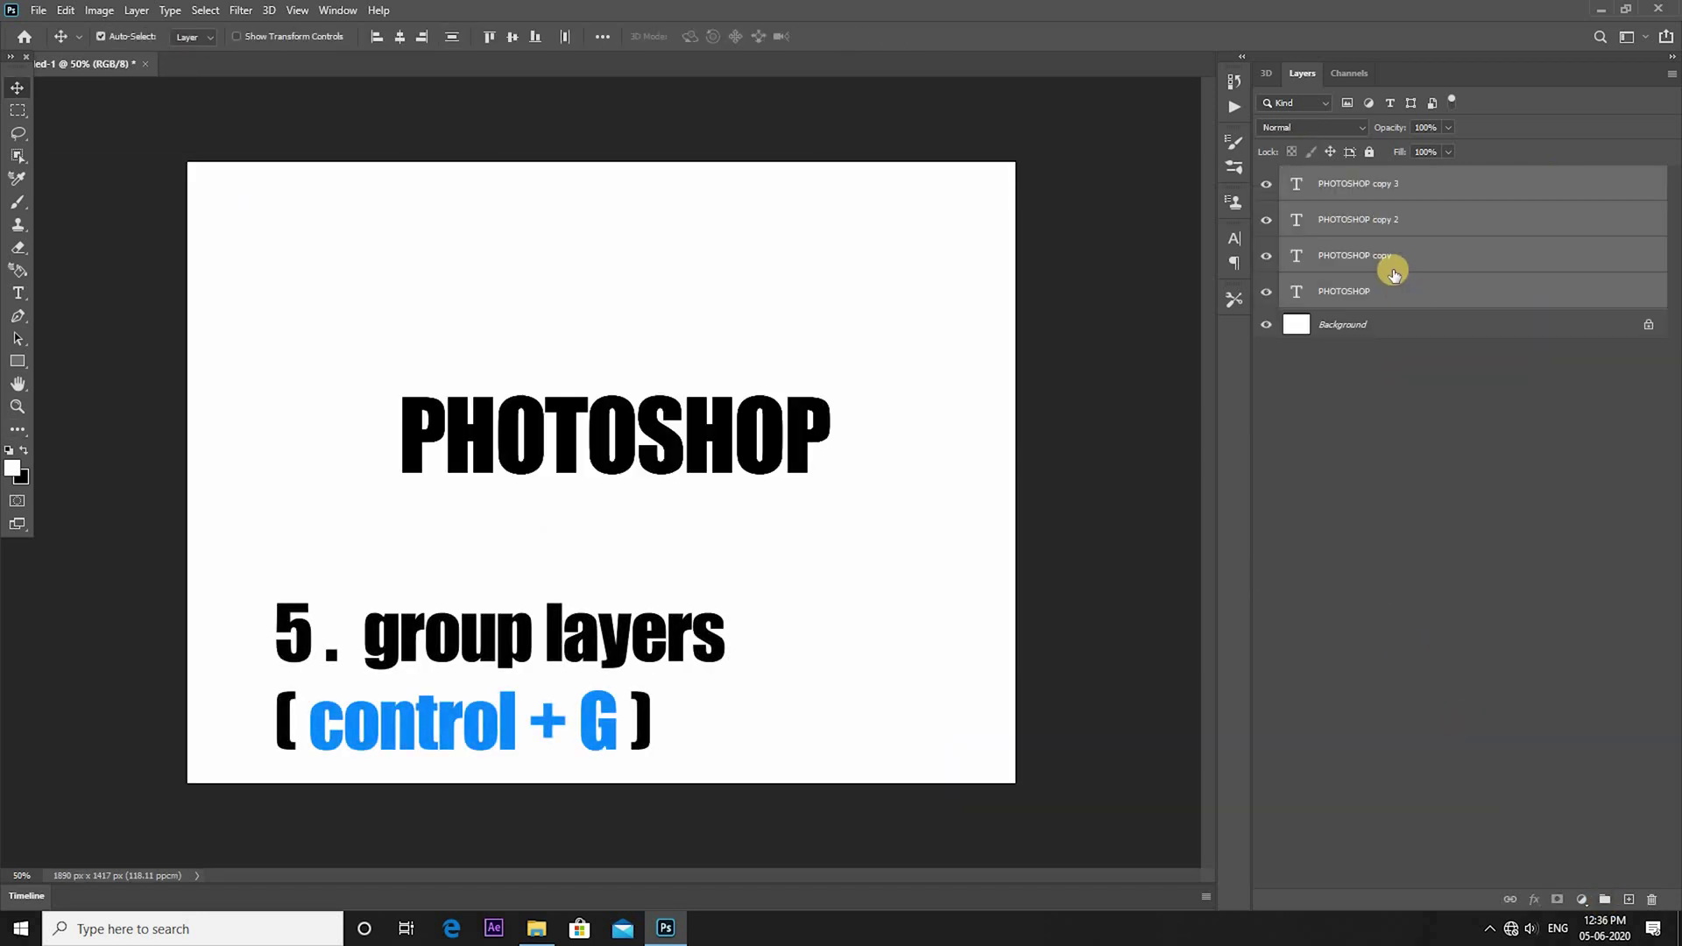
key("ctrl+g")
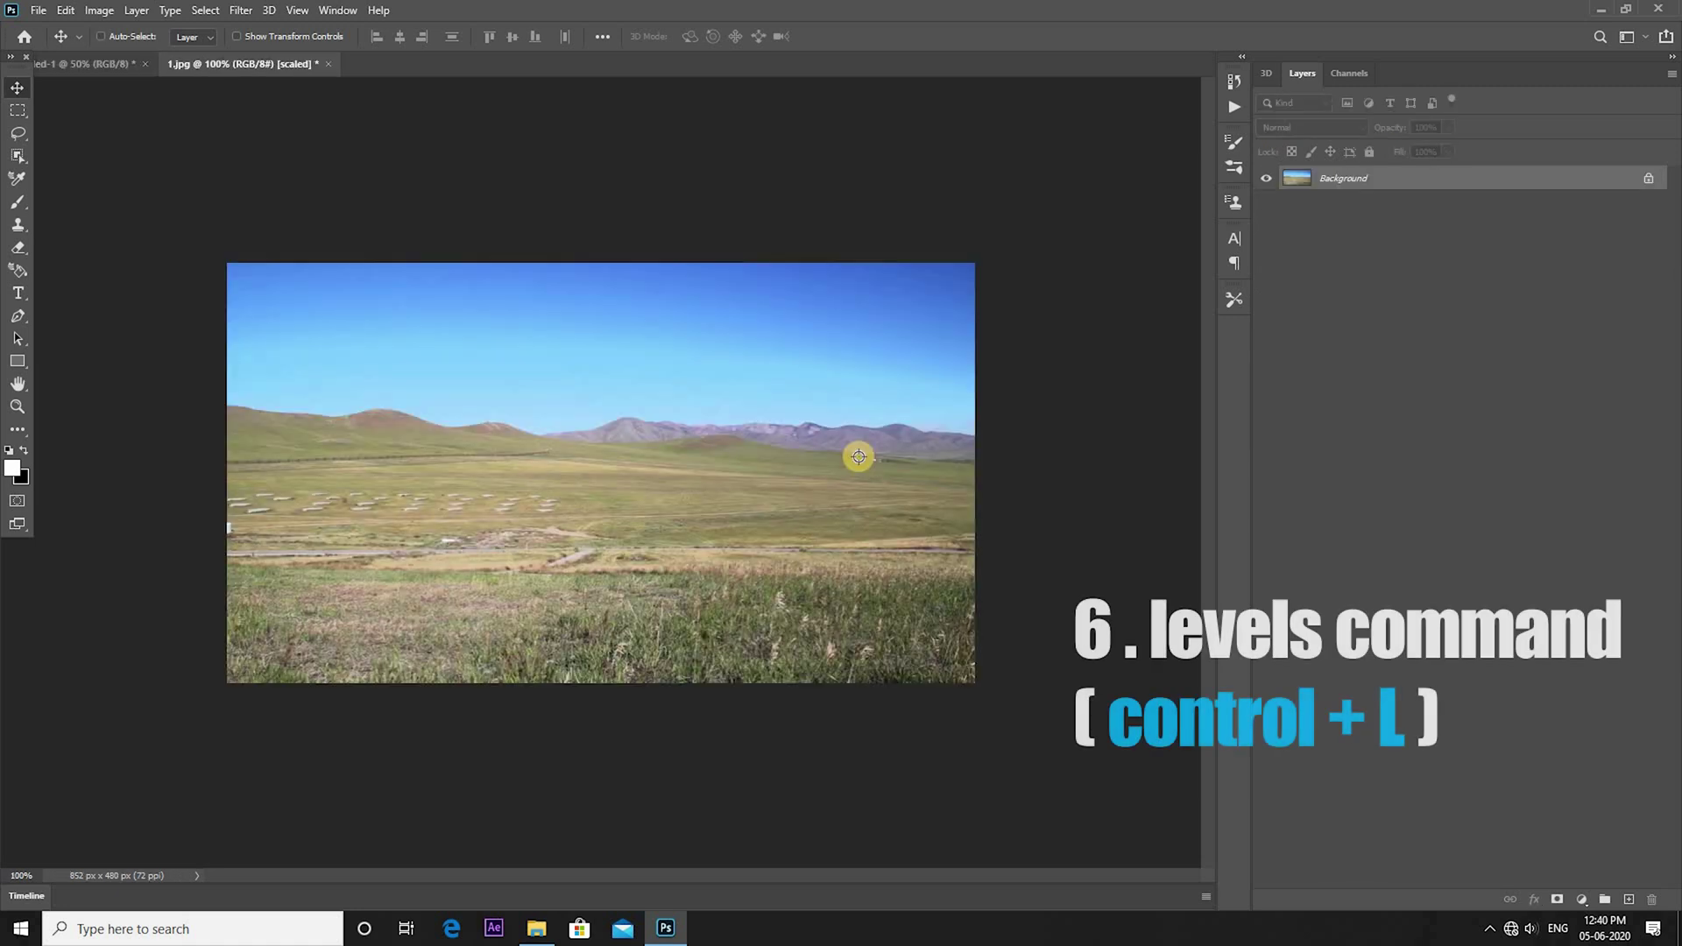
Apply the Darker Levels preset to landscape 1.jpg after testing the output white slider.
key("ctrl+l")
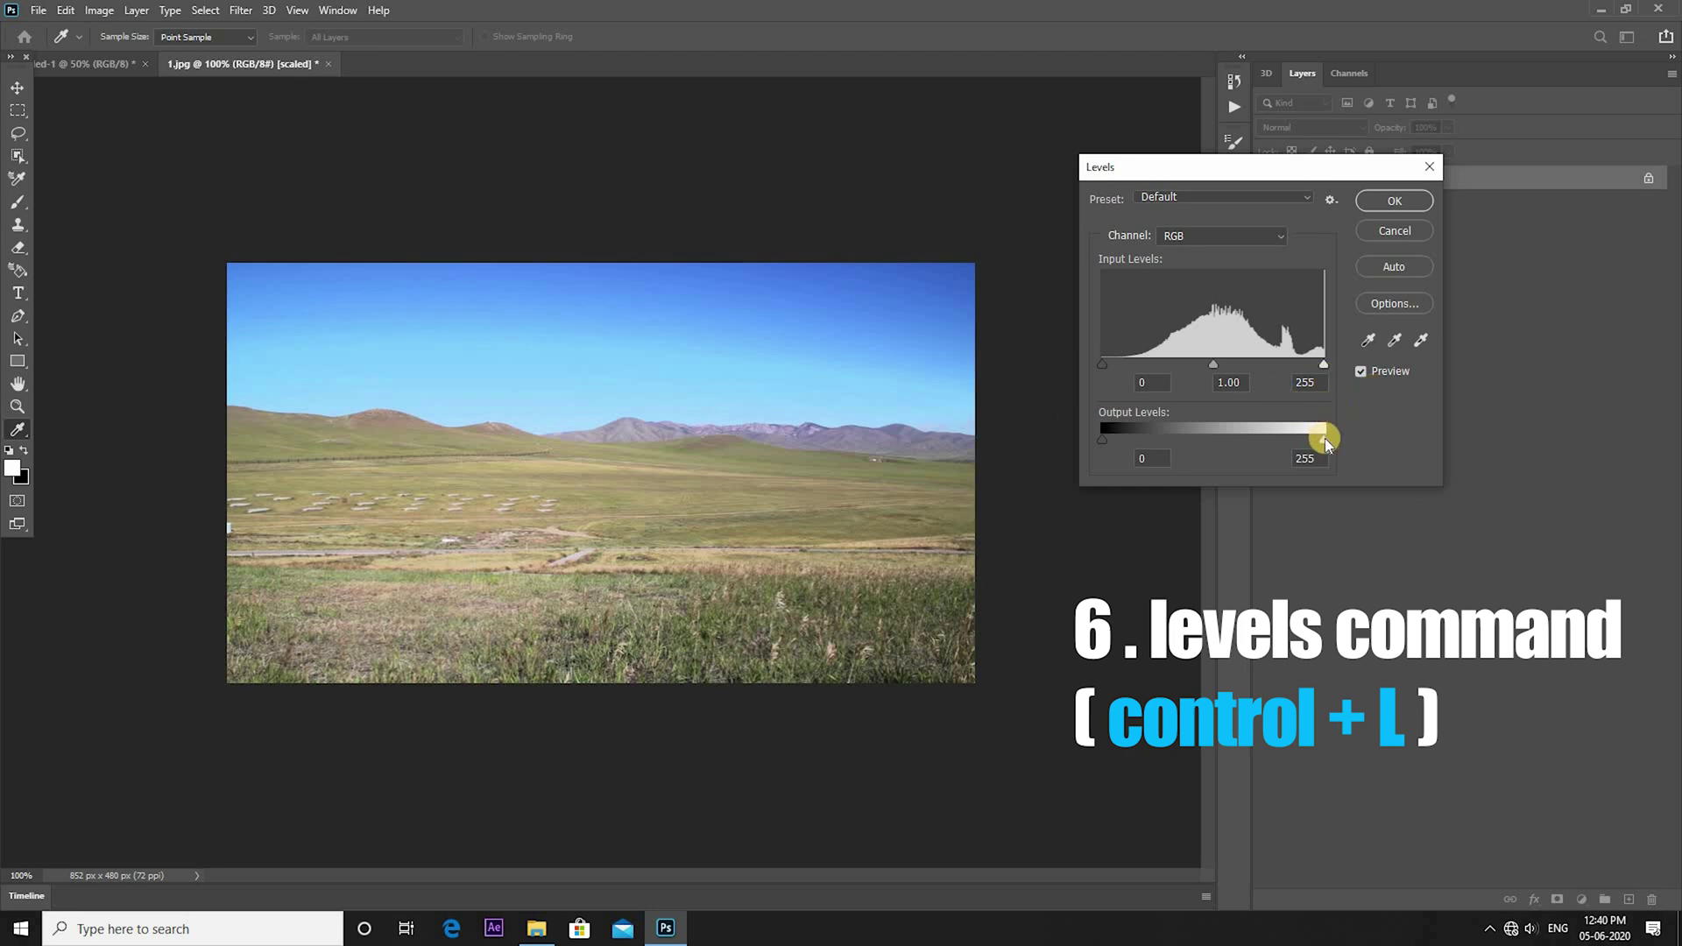
left_click_drag(1324, 437, 1218, 433)
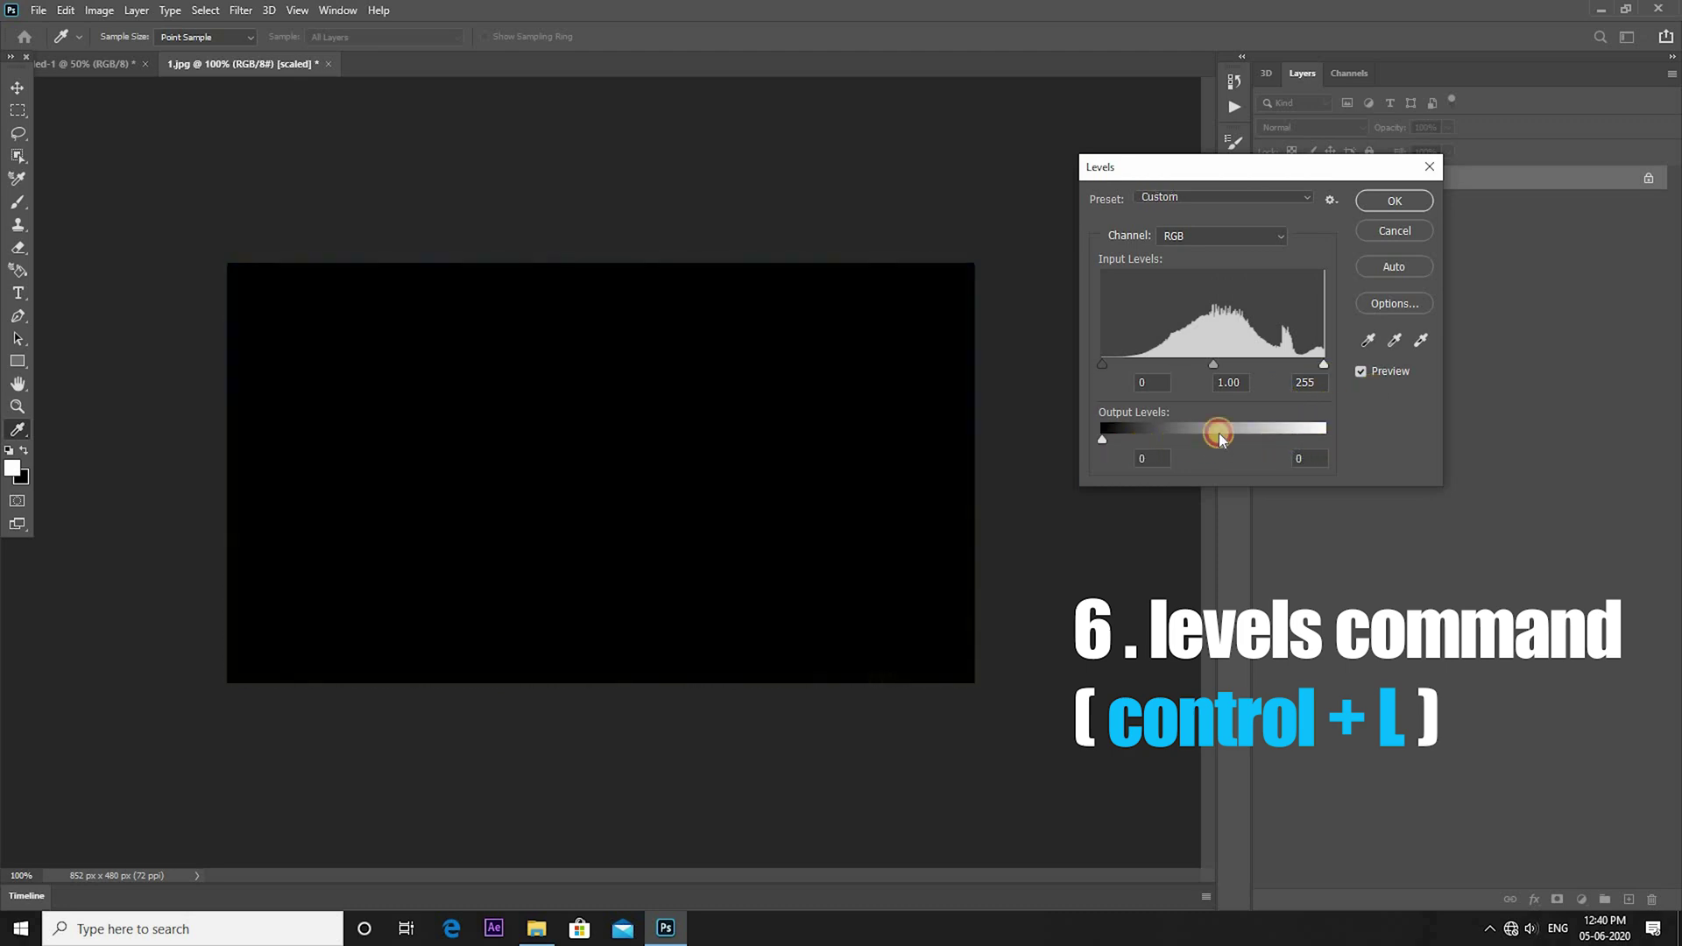
left_click_drag(1217, 432, 1320, 434)
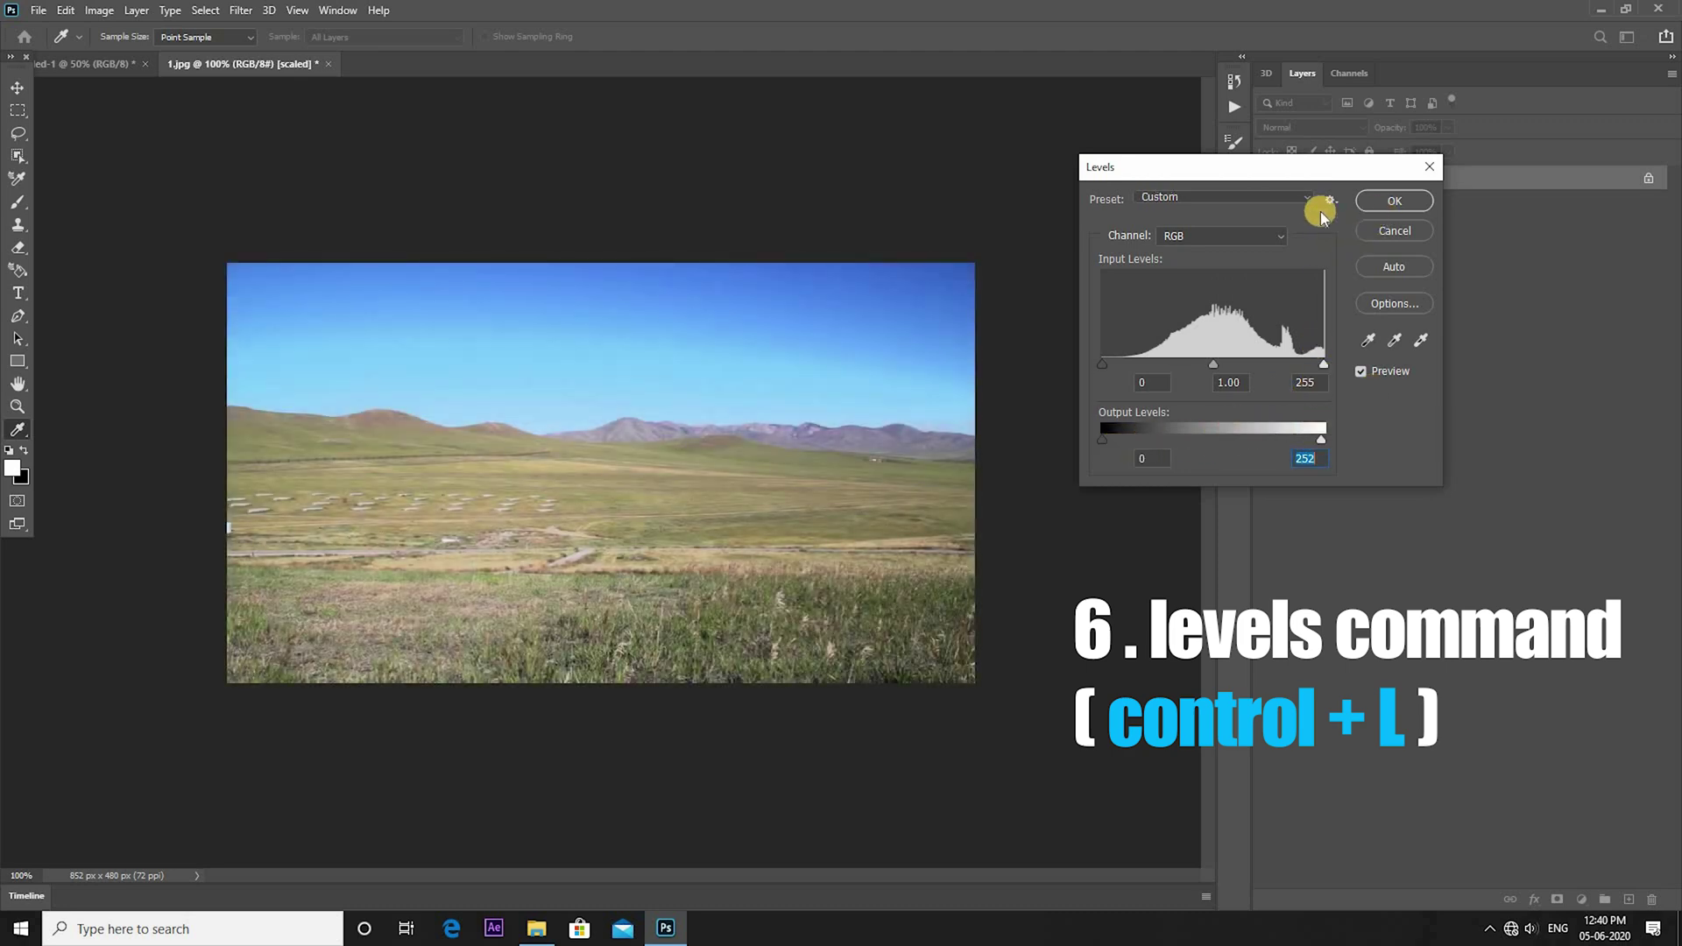
left_click(1301, 197)
left_click(1222, 239)
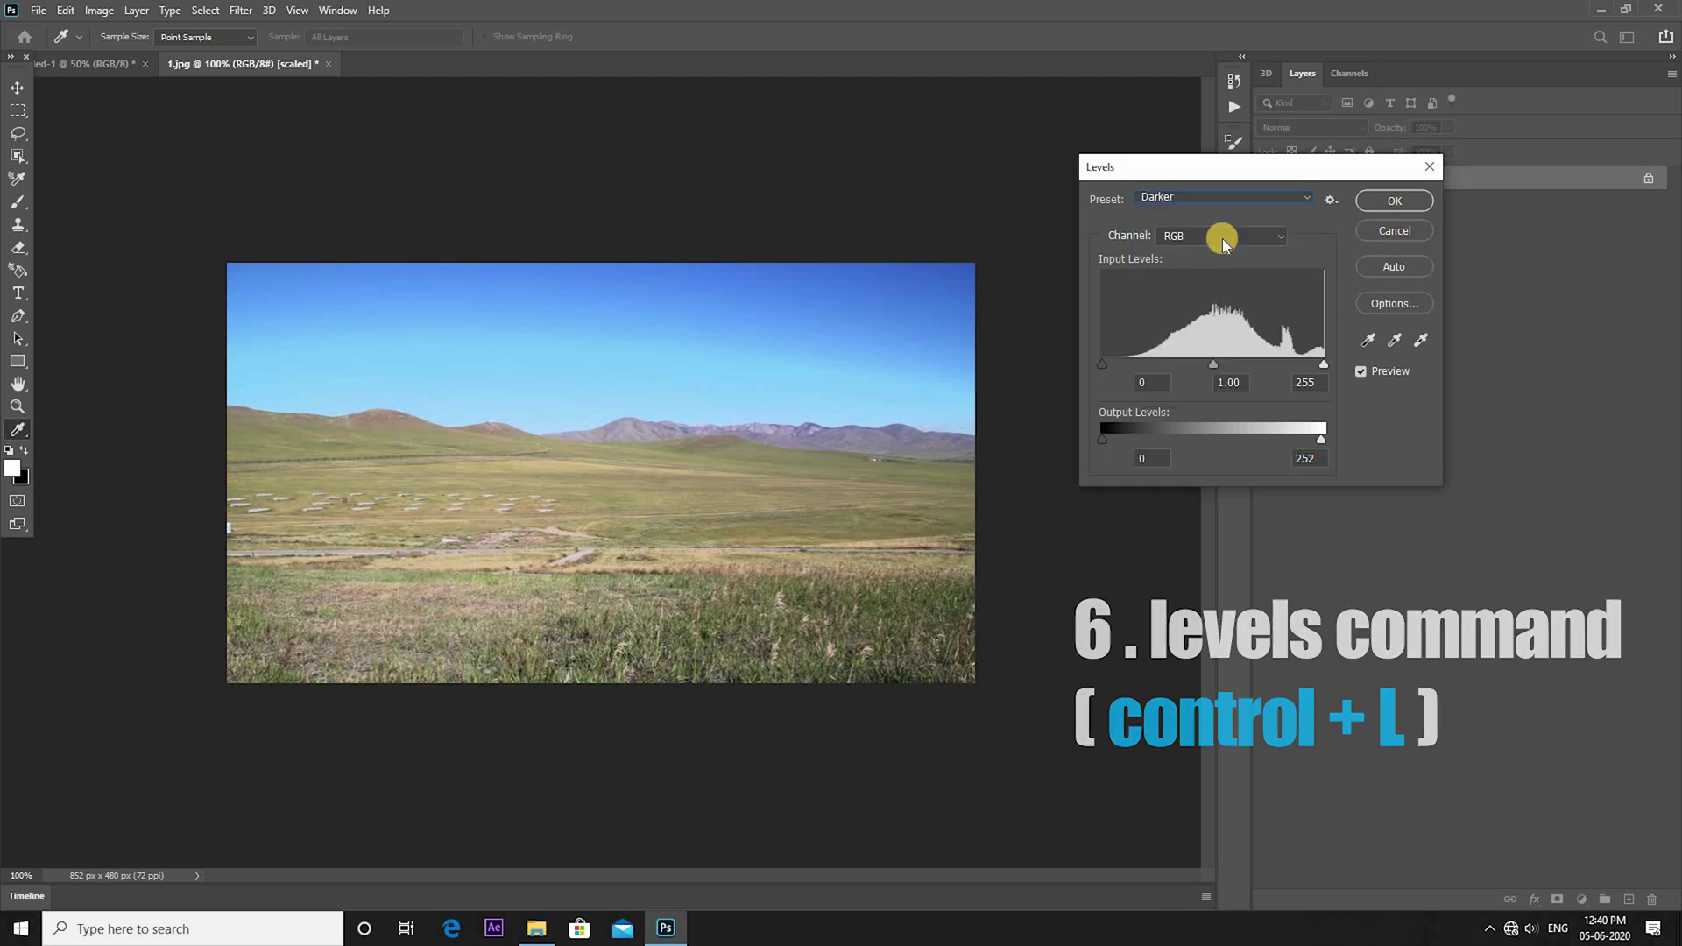
left_click(1408, 200)
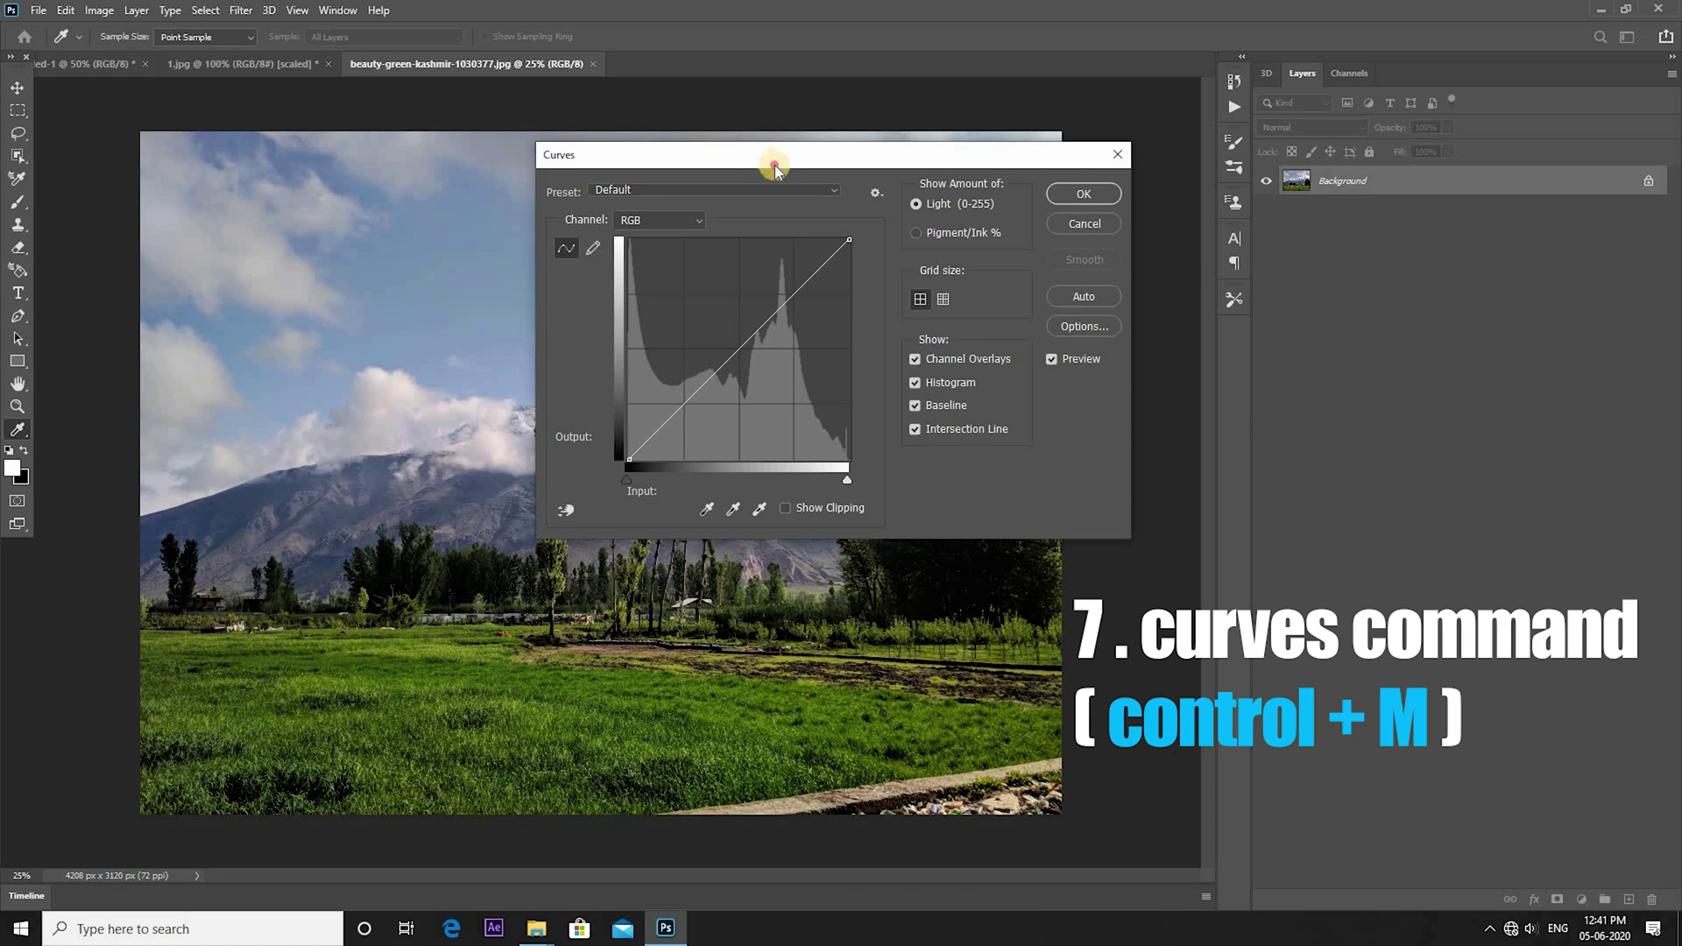
Set the Kashmir photo's curve to output 226 for highlights and 10 for shadows.
left_click_drag(774, 166, 1152, 170)
left_click_drag(1227, 249, 1227, 273)
left_click_drag(1013, 463, 883, 454)
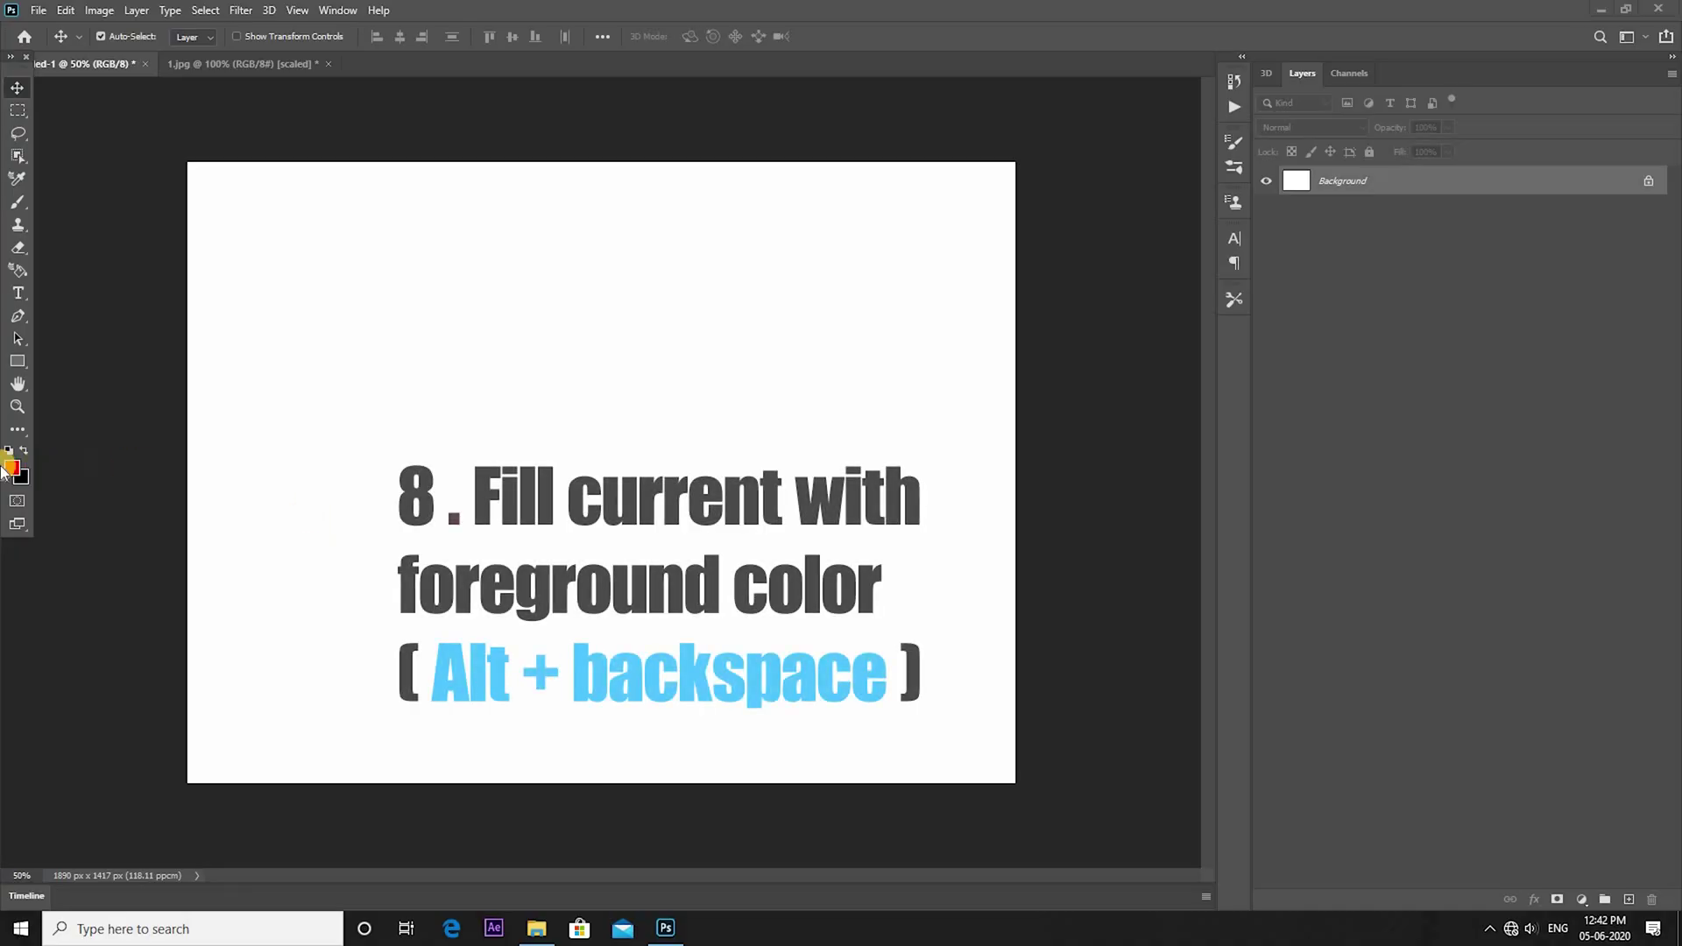
Make ff0000 red the foreground colour and fill the background with it.
left_click(14, 471)
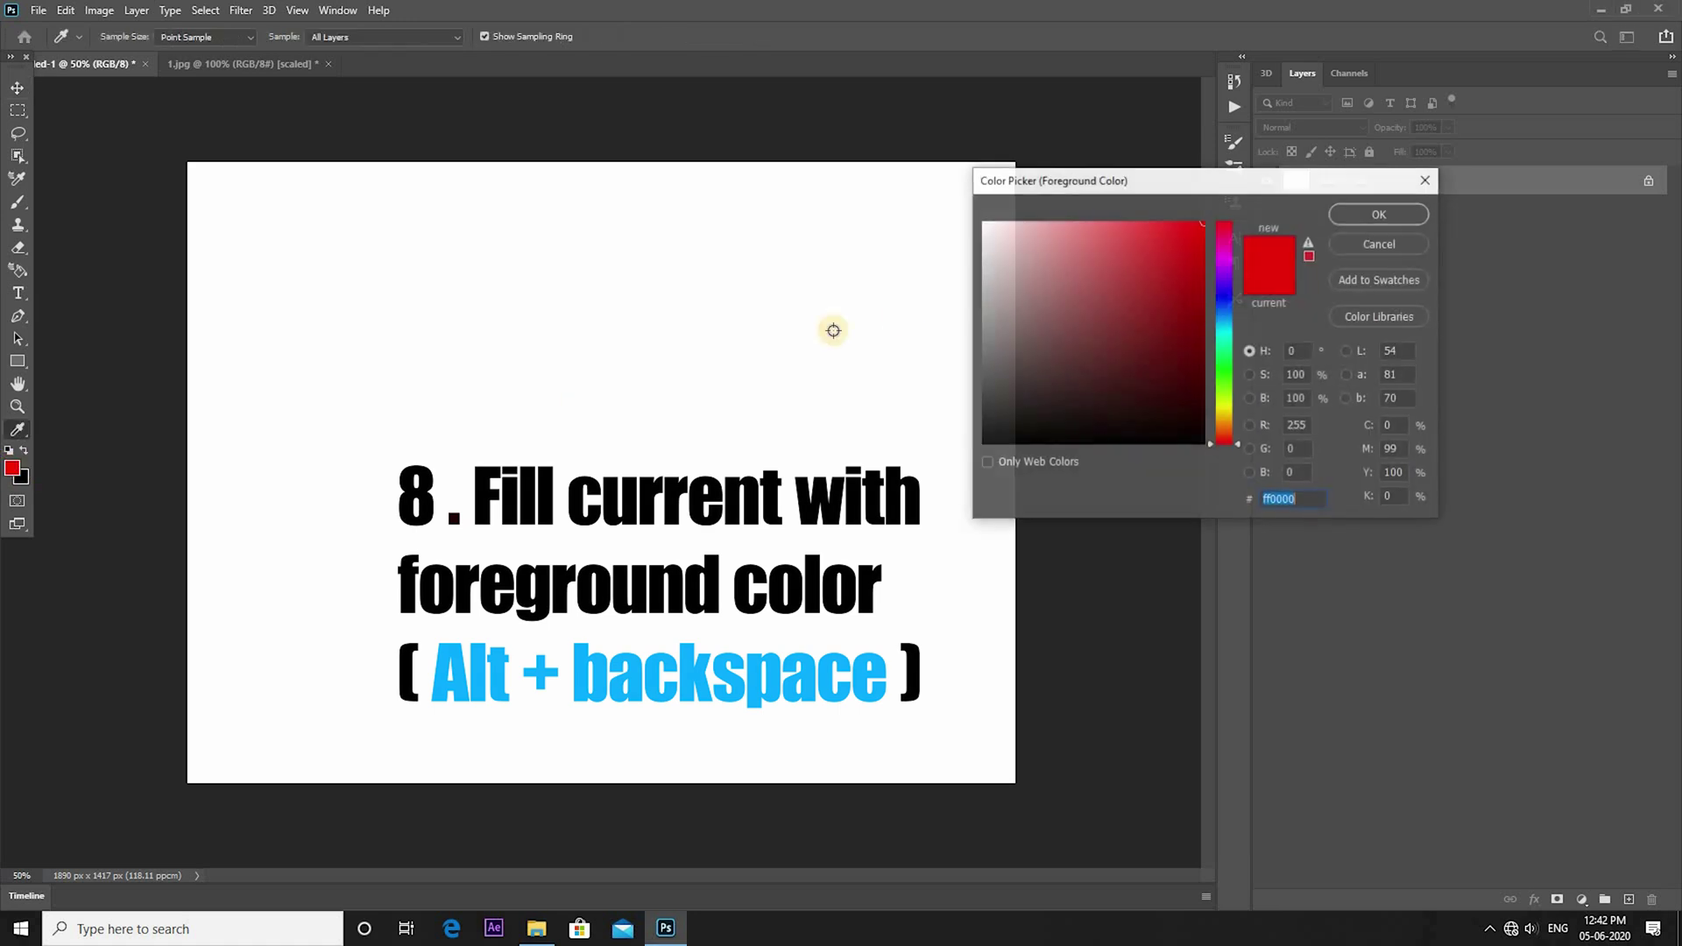
left_click(1360, 214)
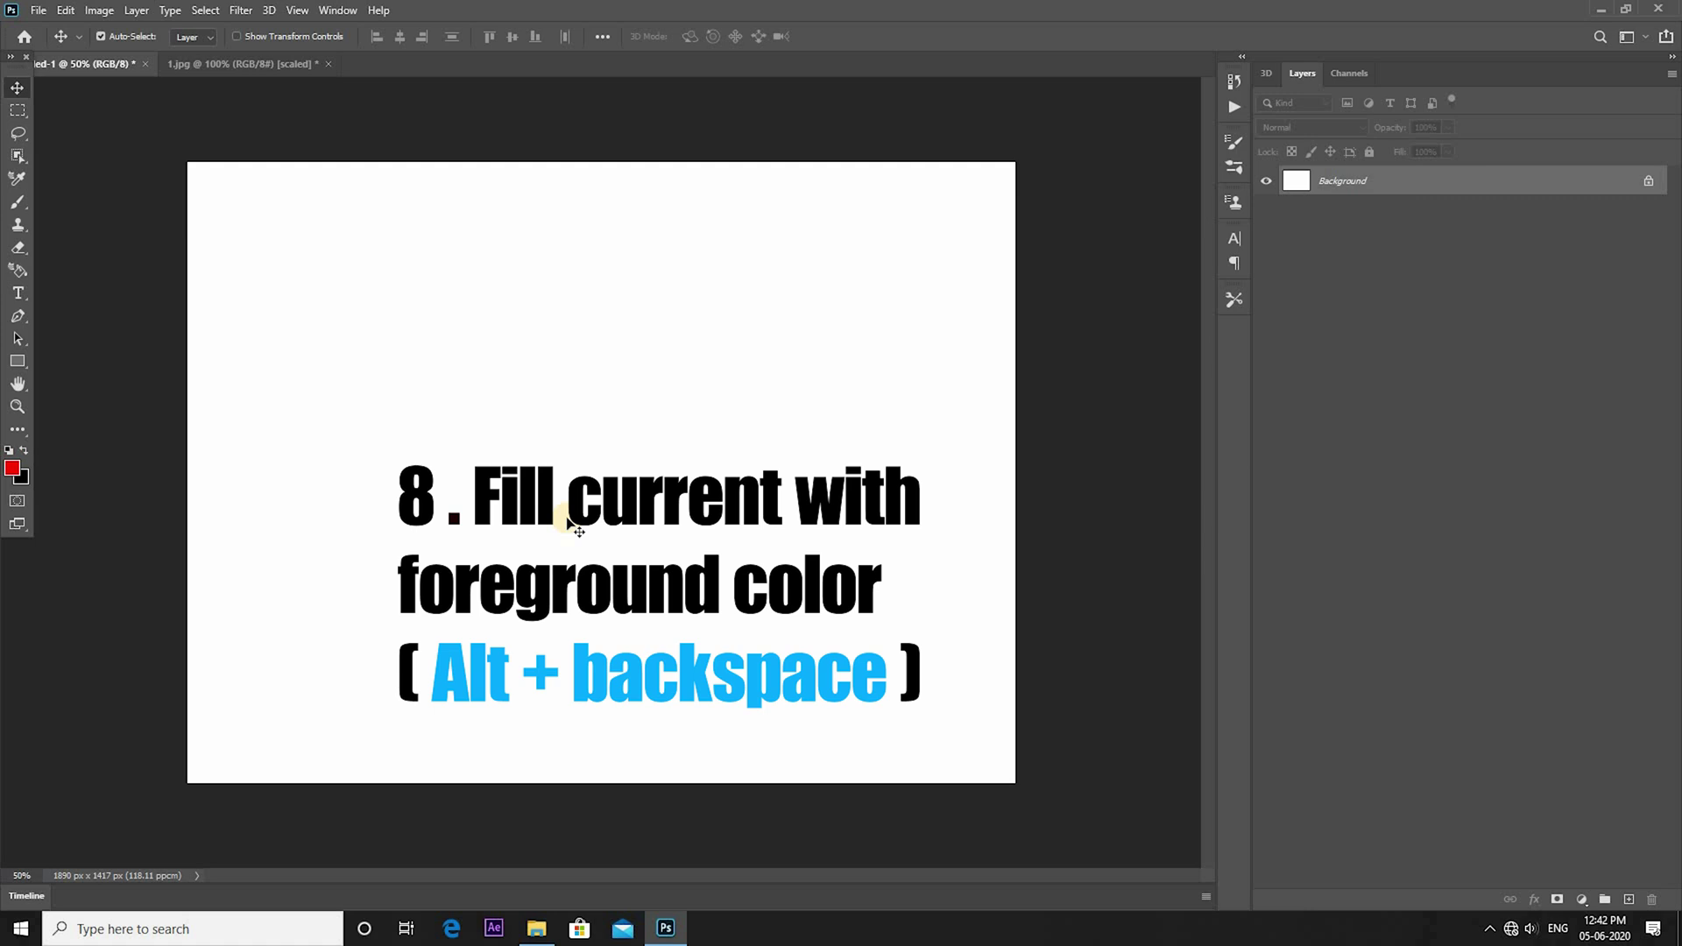
key("alt+BackSpace")
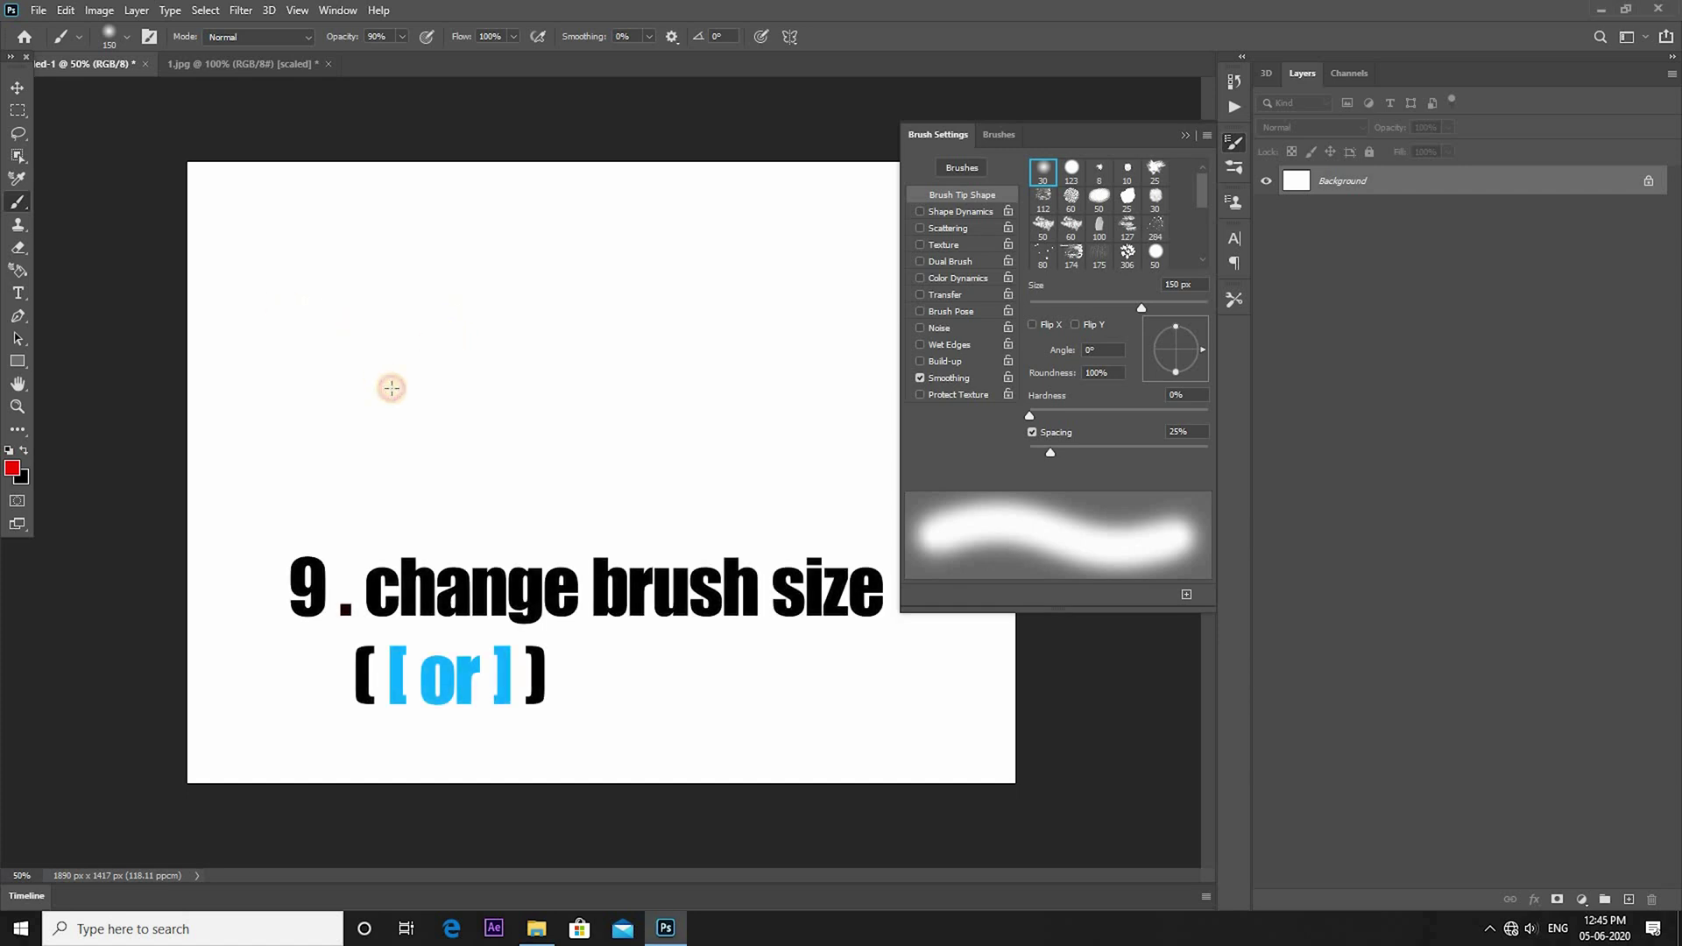
Paint soft red strokes on the canvas at 150, 400 and 70 px brush sizes.
left_click_drag(340, 292, 394, 392)
left_click_drag(429, 448, 433, 449)
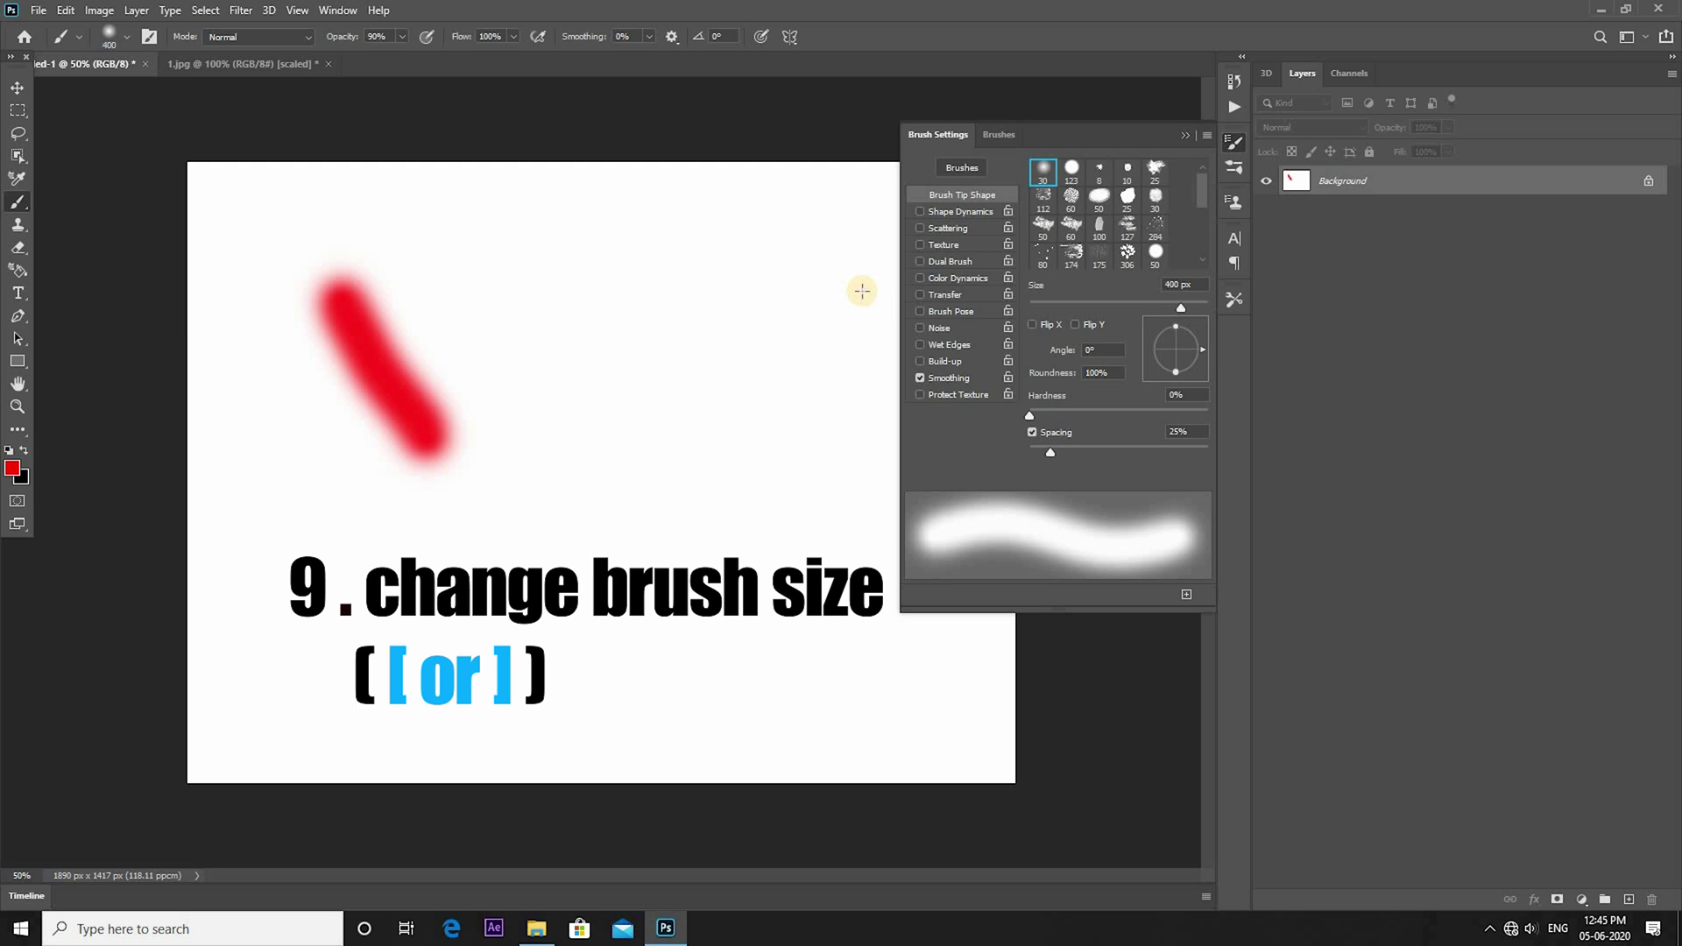
left_click_drag(814, 292, 646, 517)
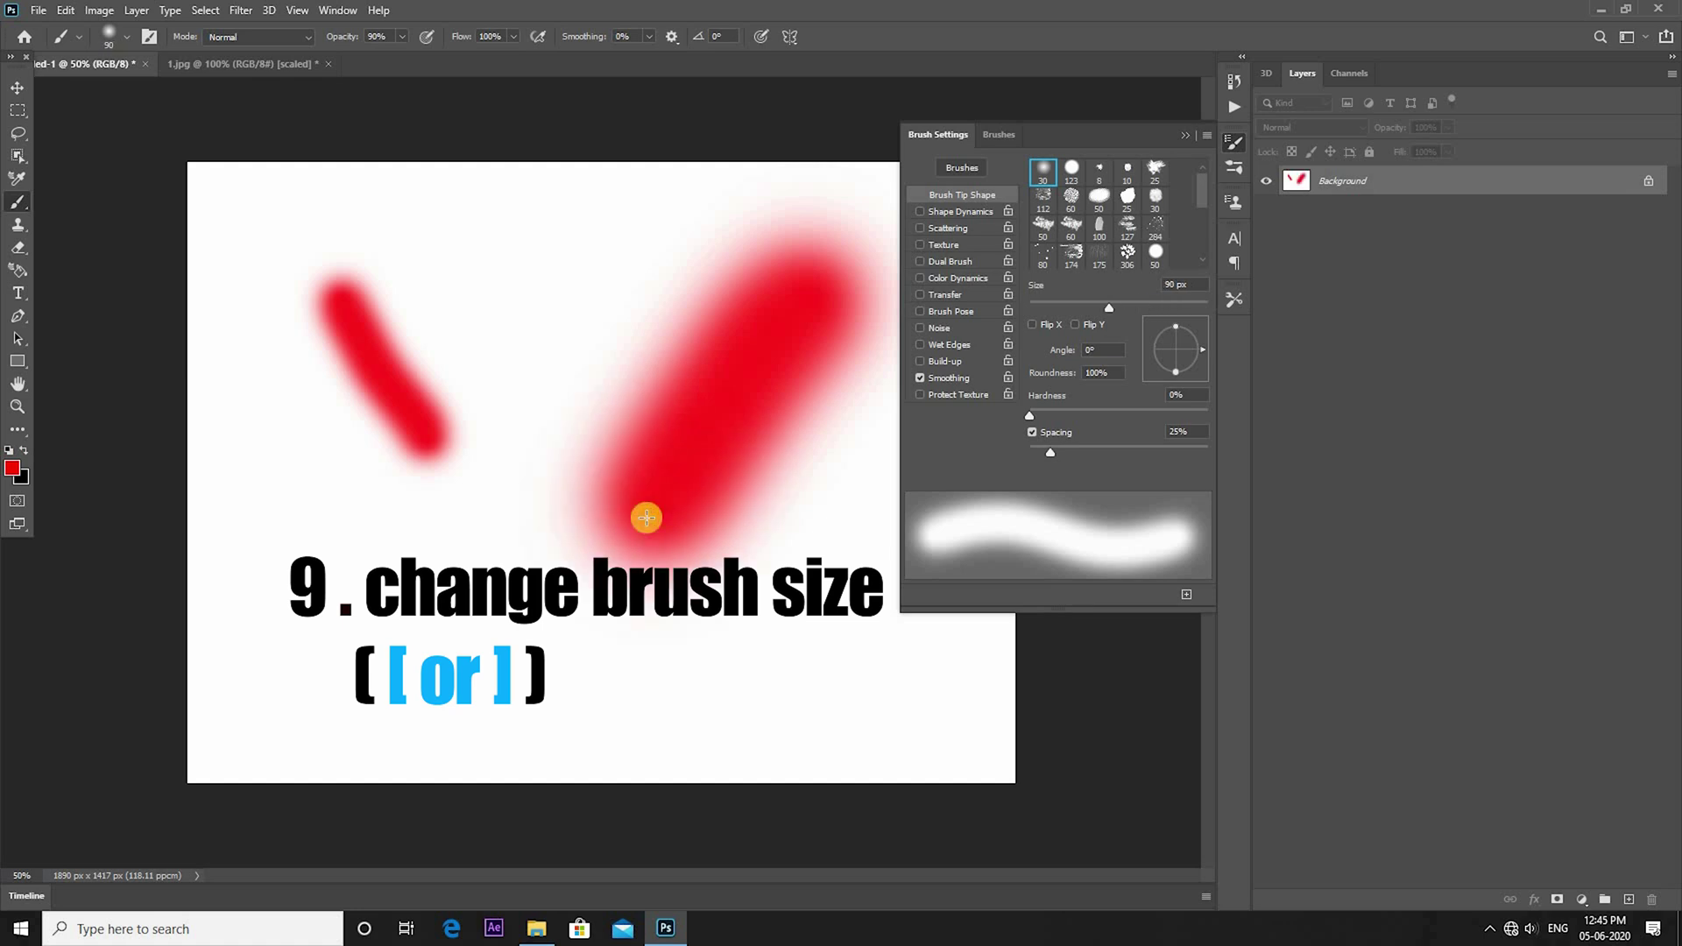
left_click_drag(545, 294, 514, 525)
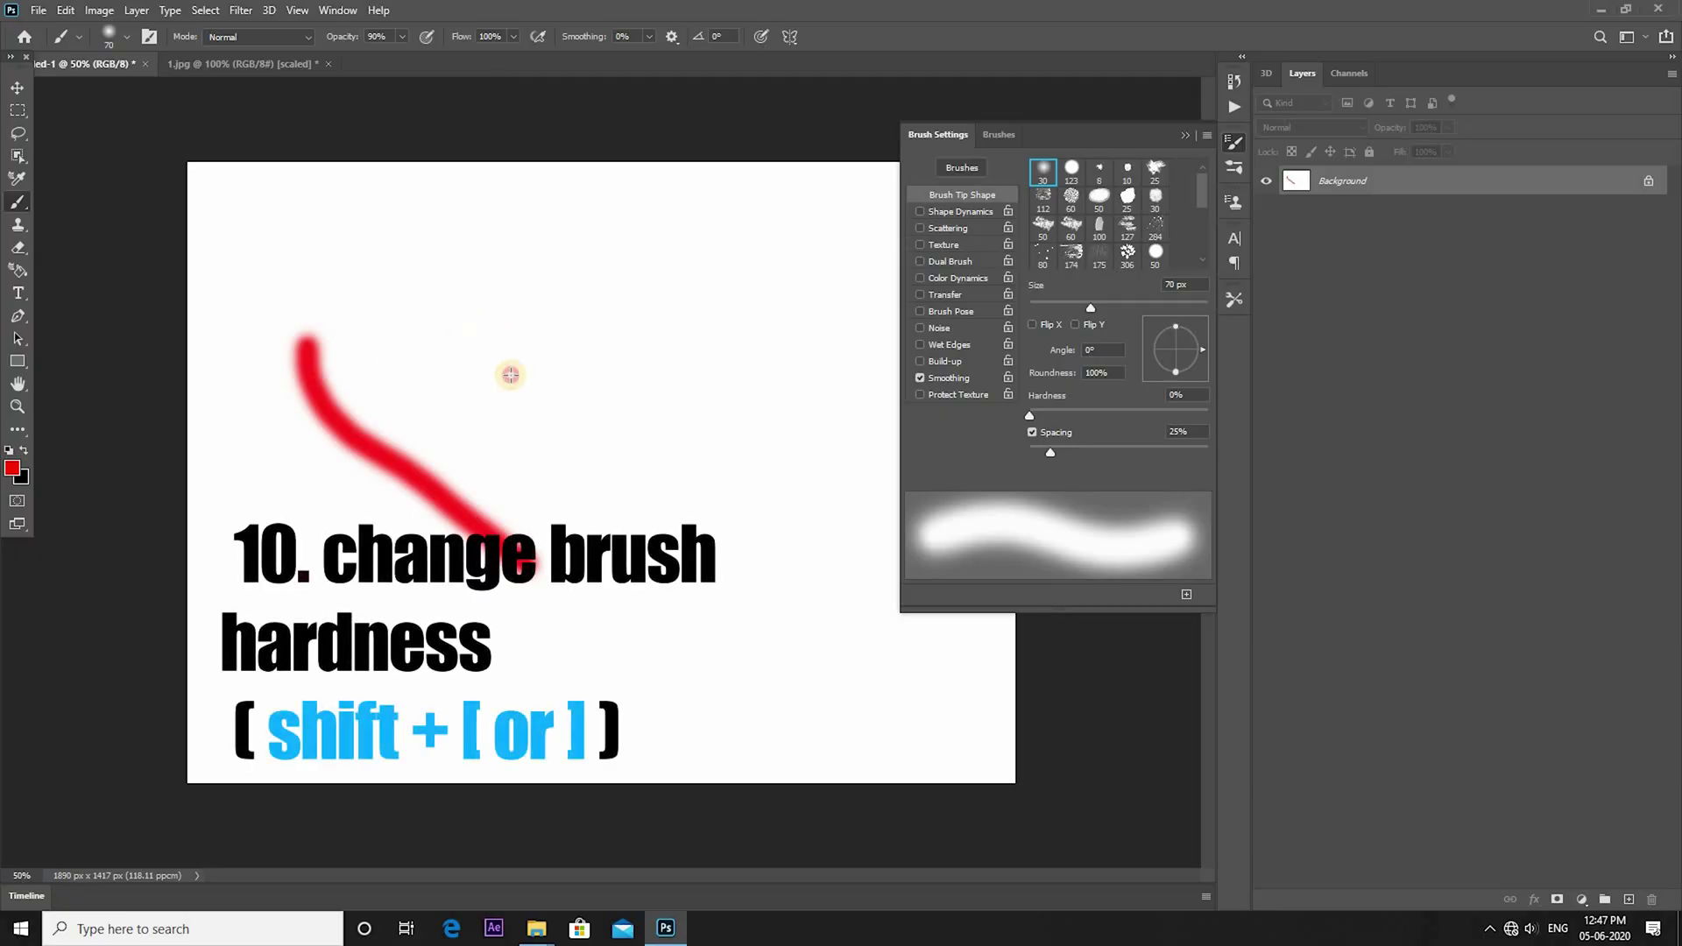
Paint a soft curved red stroke, then vertical strokes at 25% and 50% brush hardness.
left_click_drag(460, 331, 530, 396)
left_click_drag(576, 483, 579, 486)
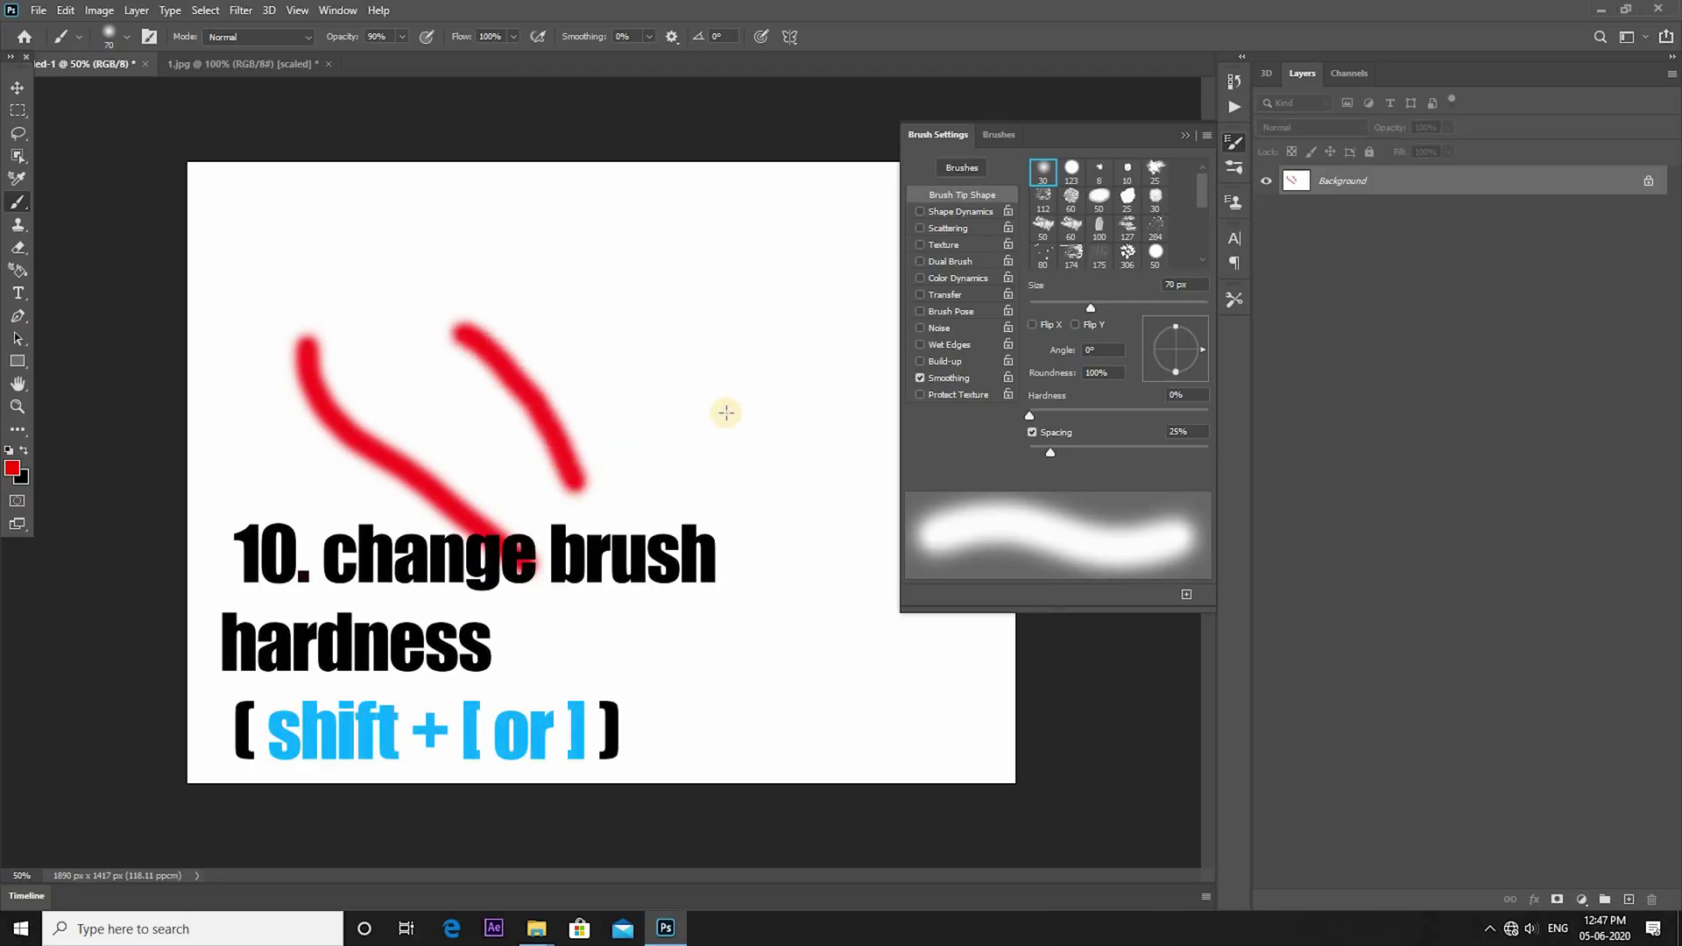
key("shift+bracketright")
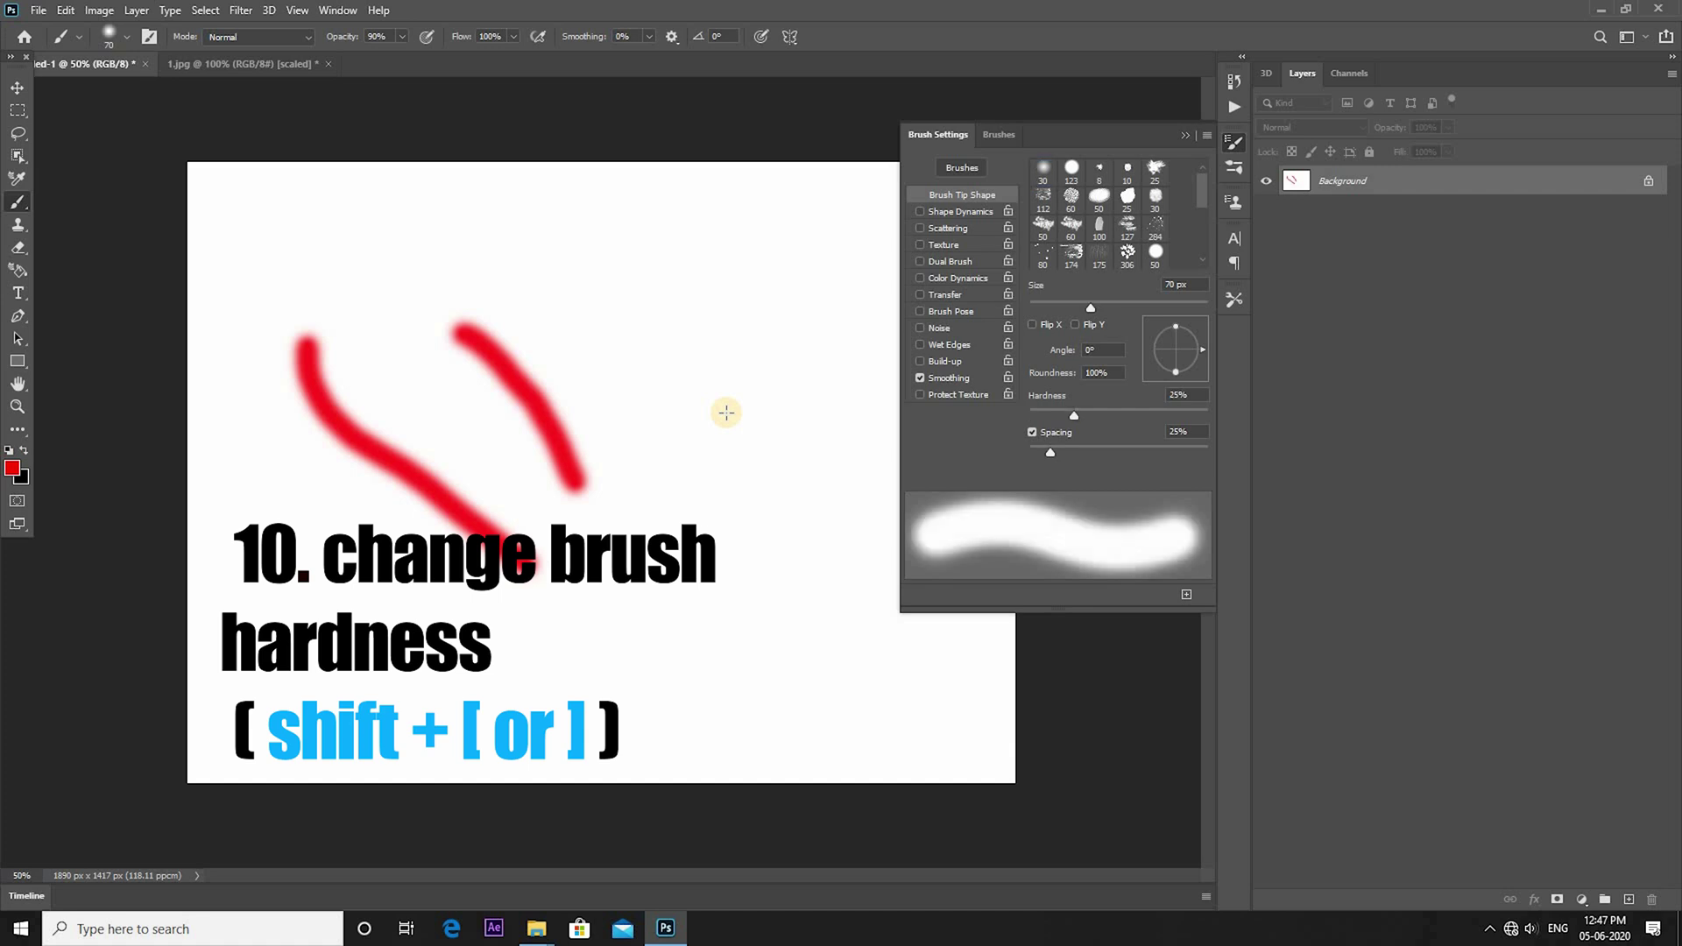
key("shift+bracketright")
key("shift+bracketleft")
key("shift+bracketright")
key("shift+bracketright")
key("shift+bracketleft")
key("shift+bracketleft")
left_click_drag(768, 294, 762, 524)
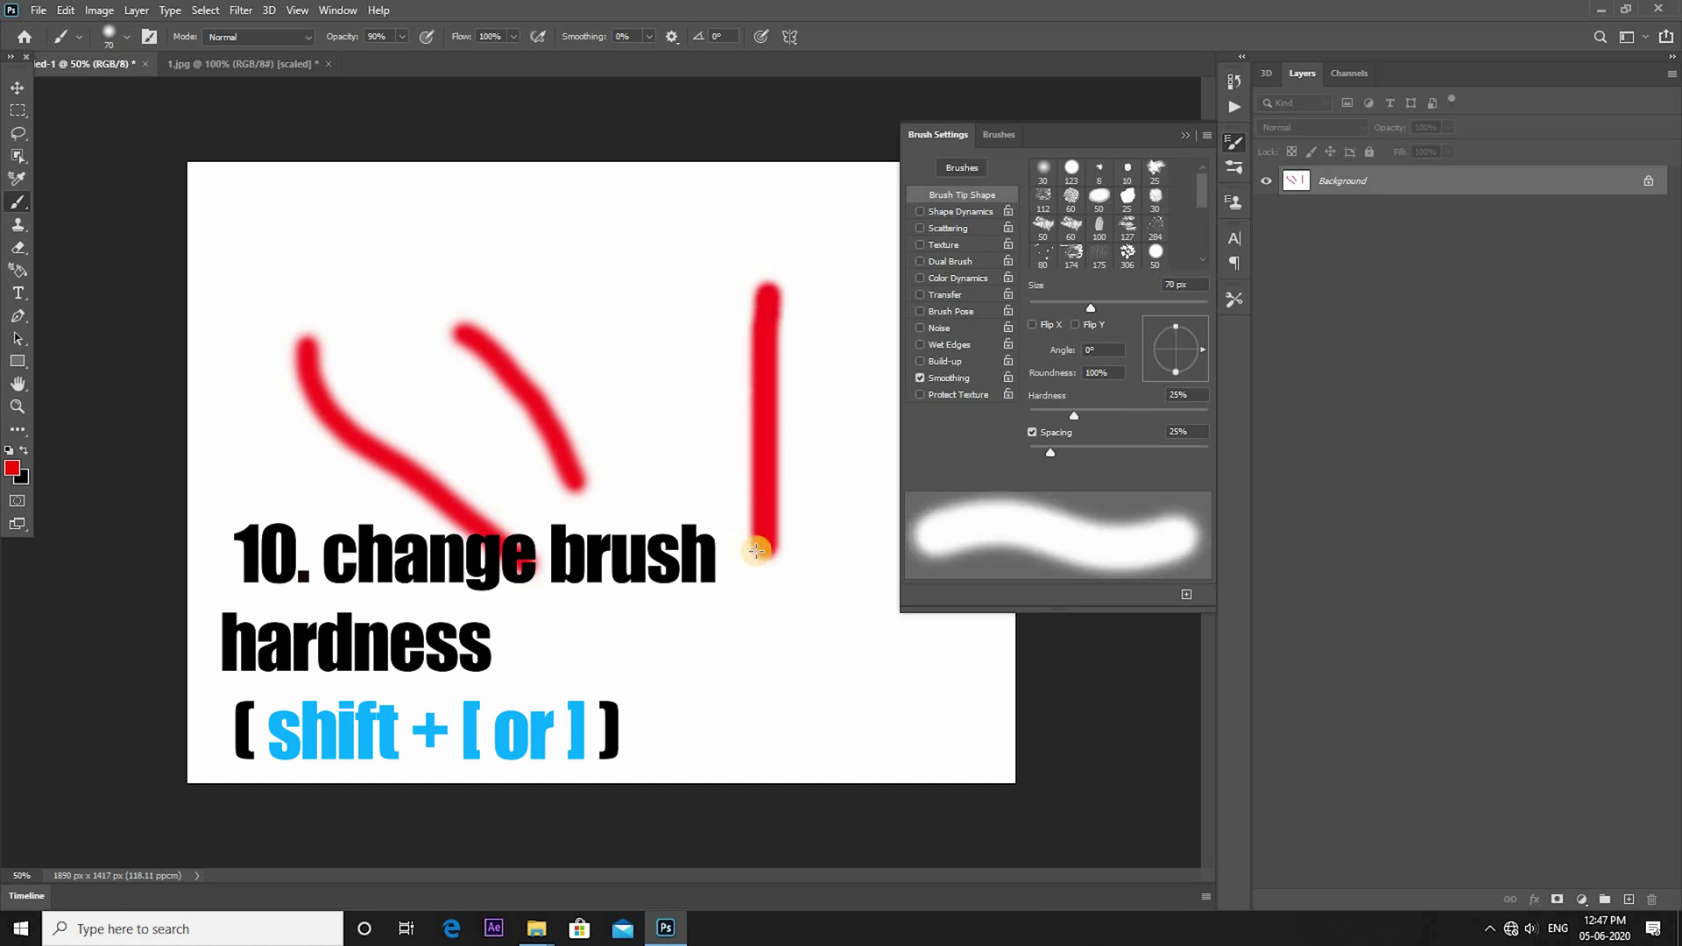
key("shift+bracketright")
key("shift+bracketright")
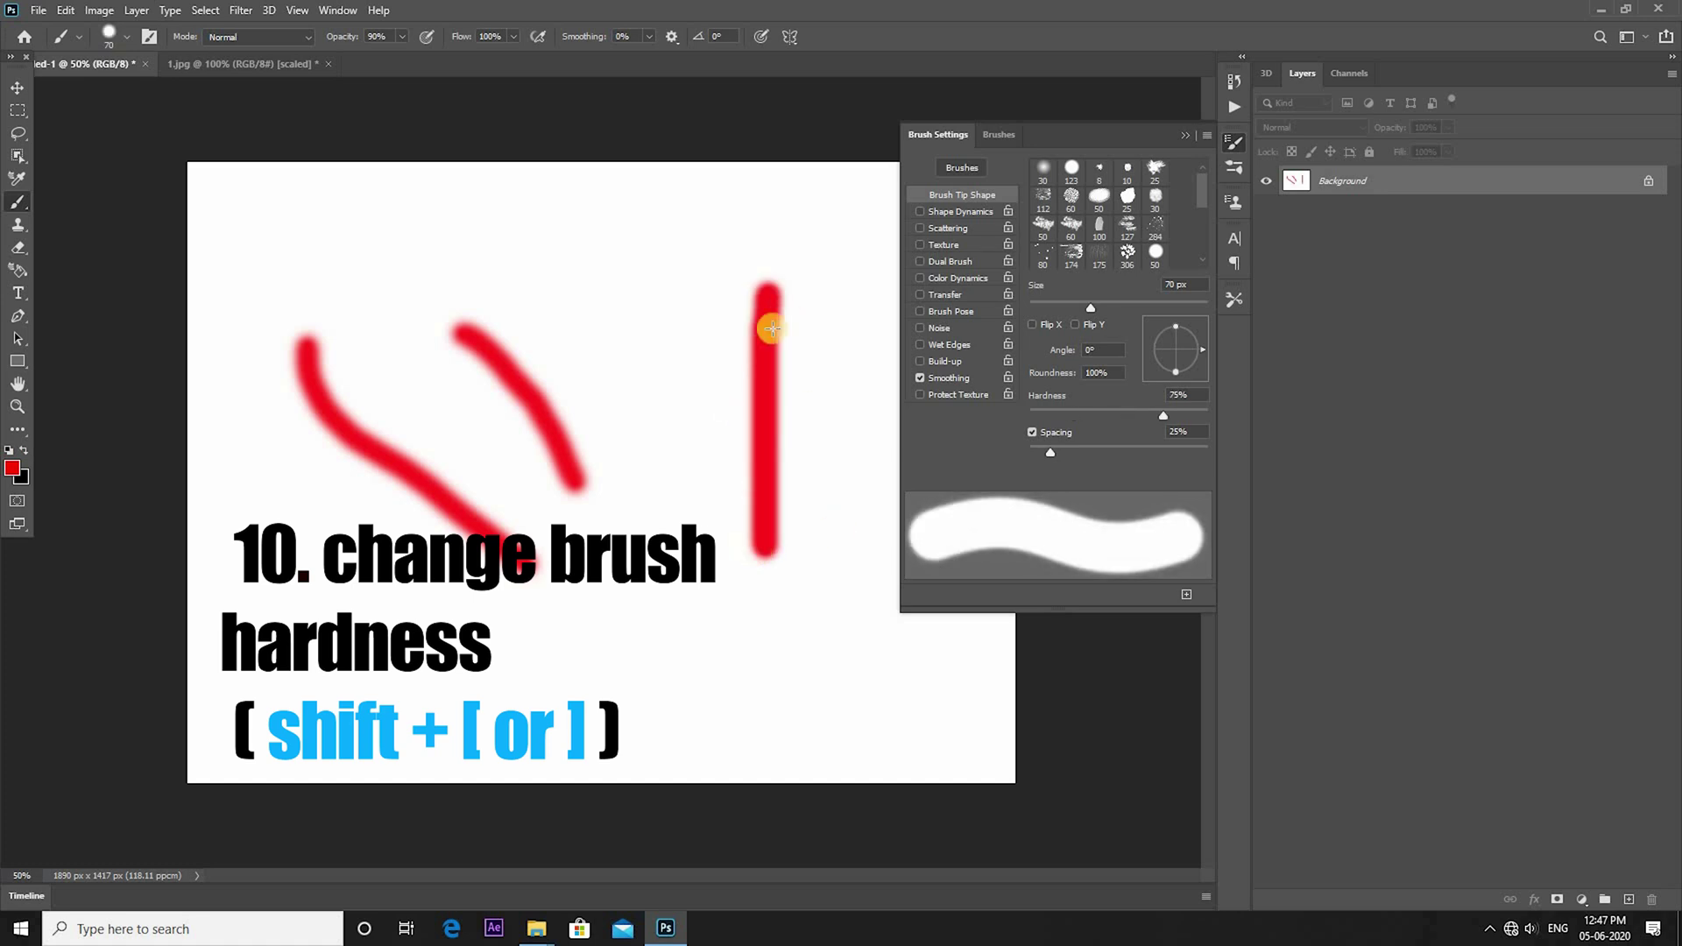
left_click_drag(673, 267, 677, 530)
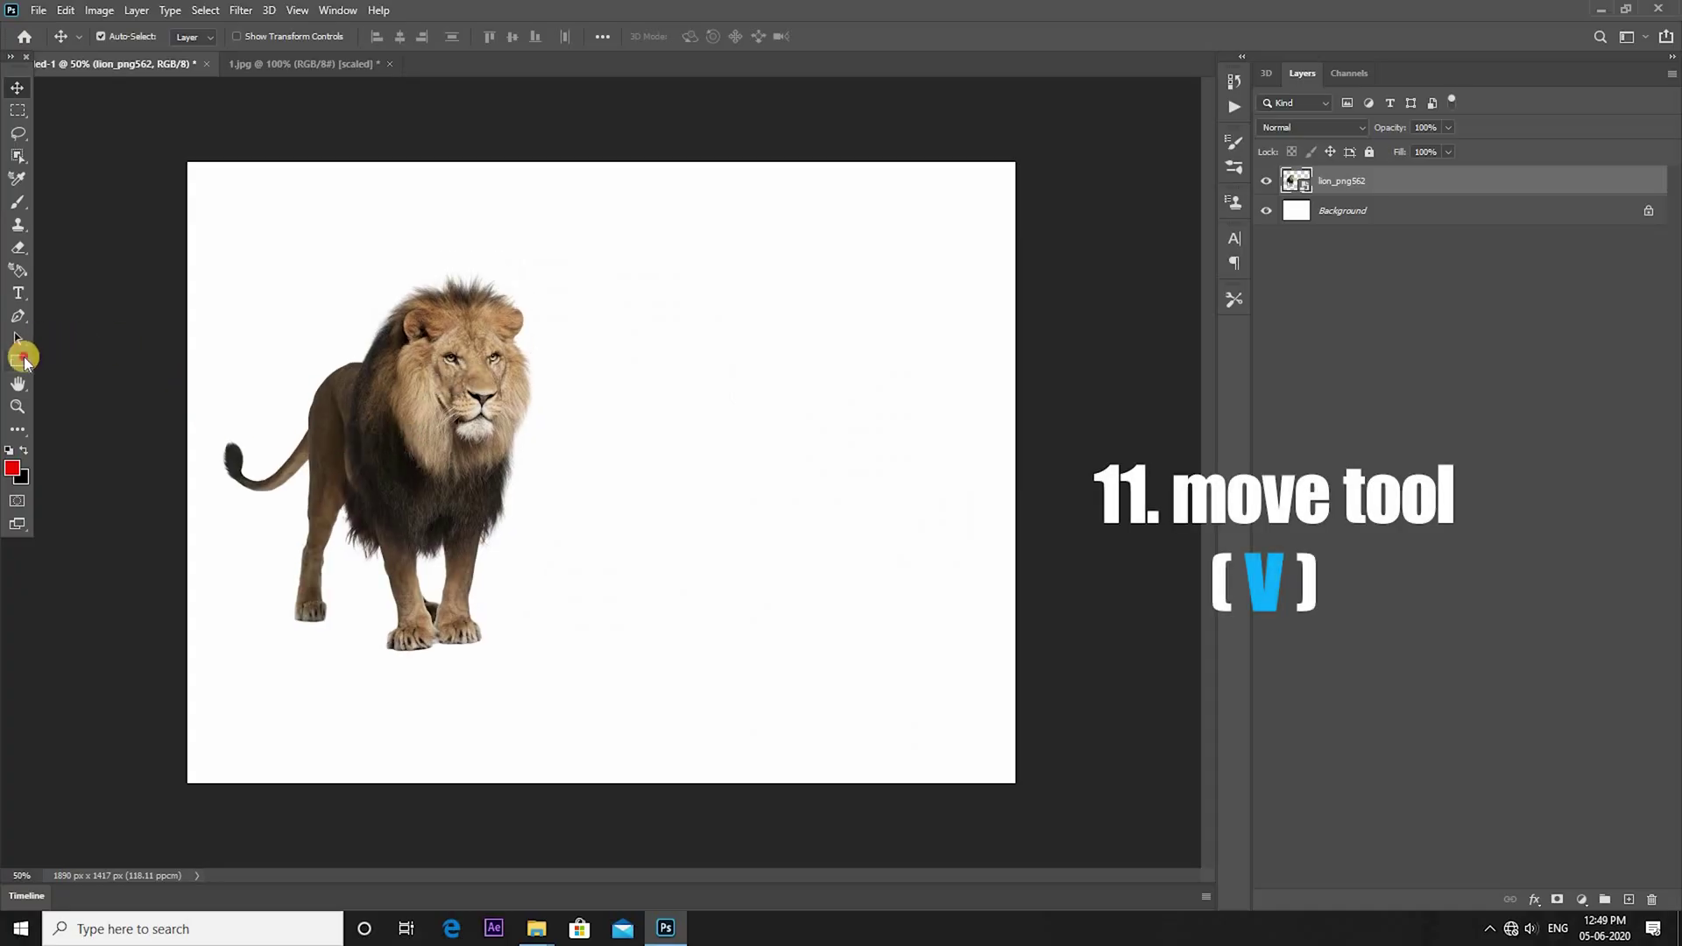
Move the lion layer further right on the white canvas with the Move tool.
left_click(22, 359)
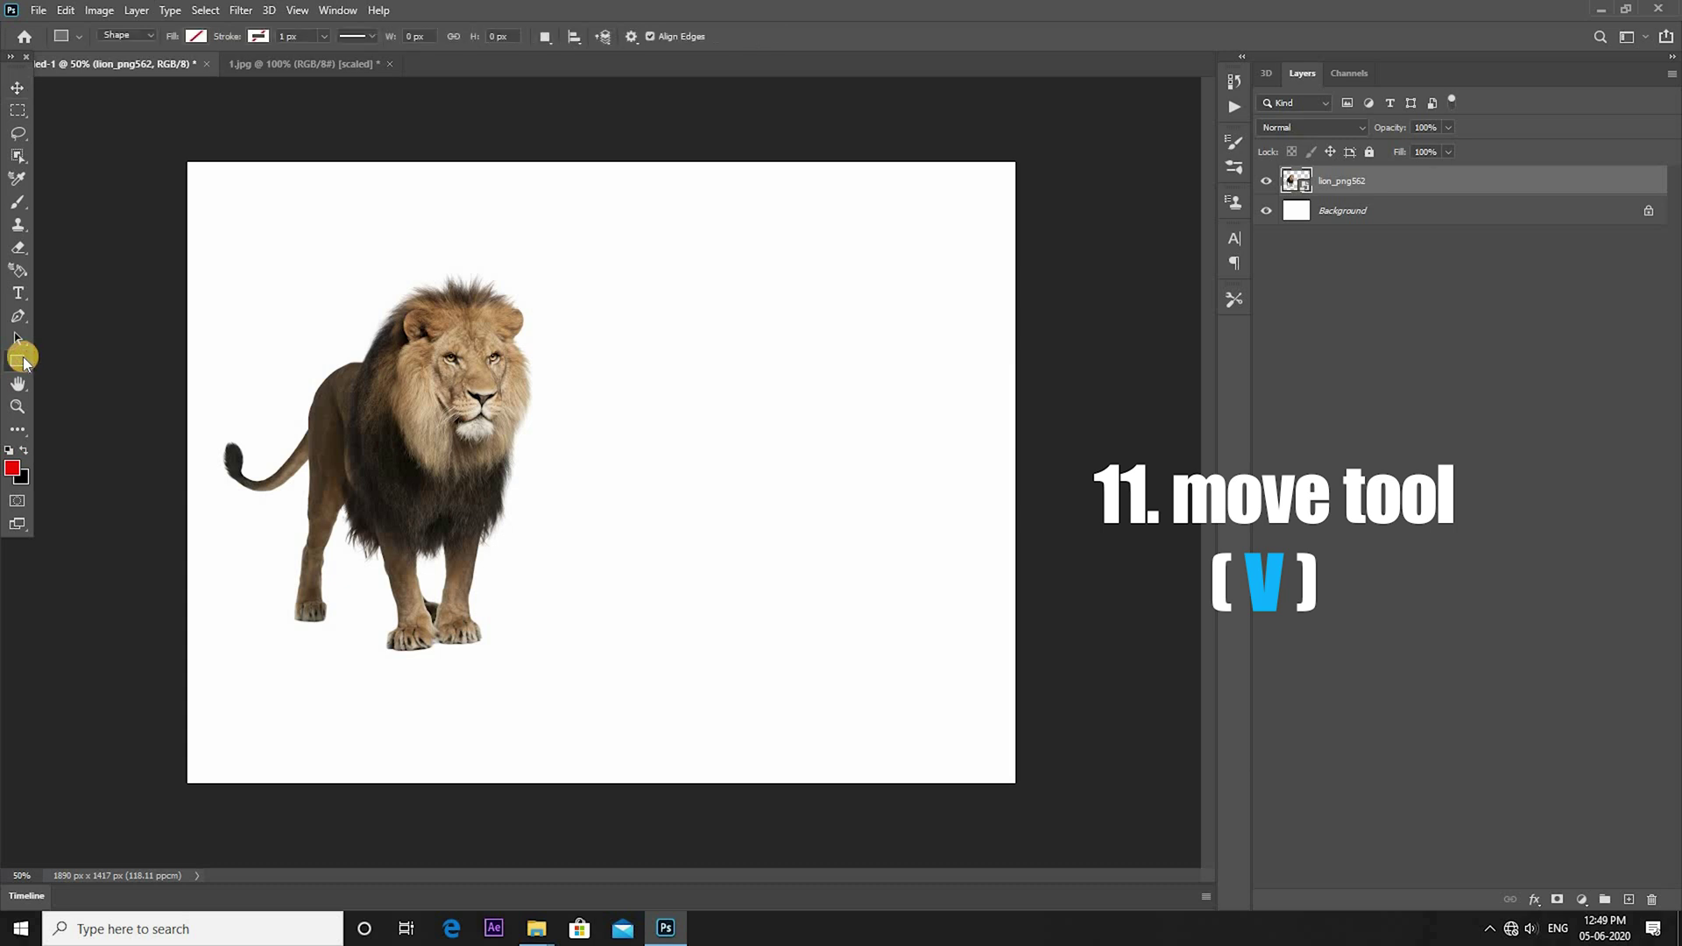
key("v")
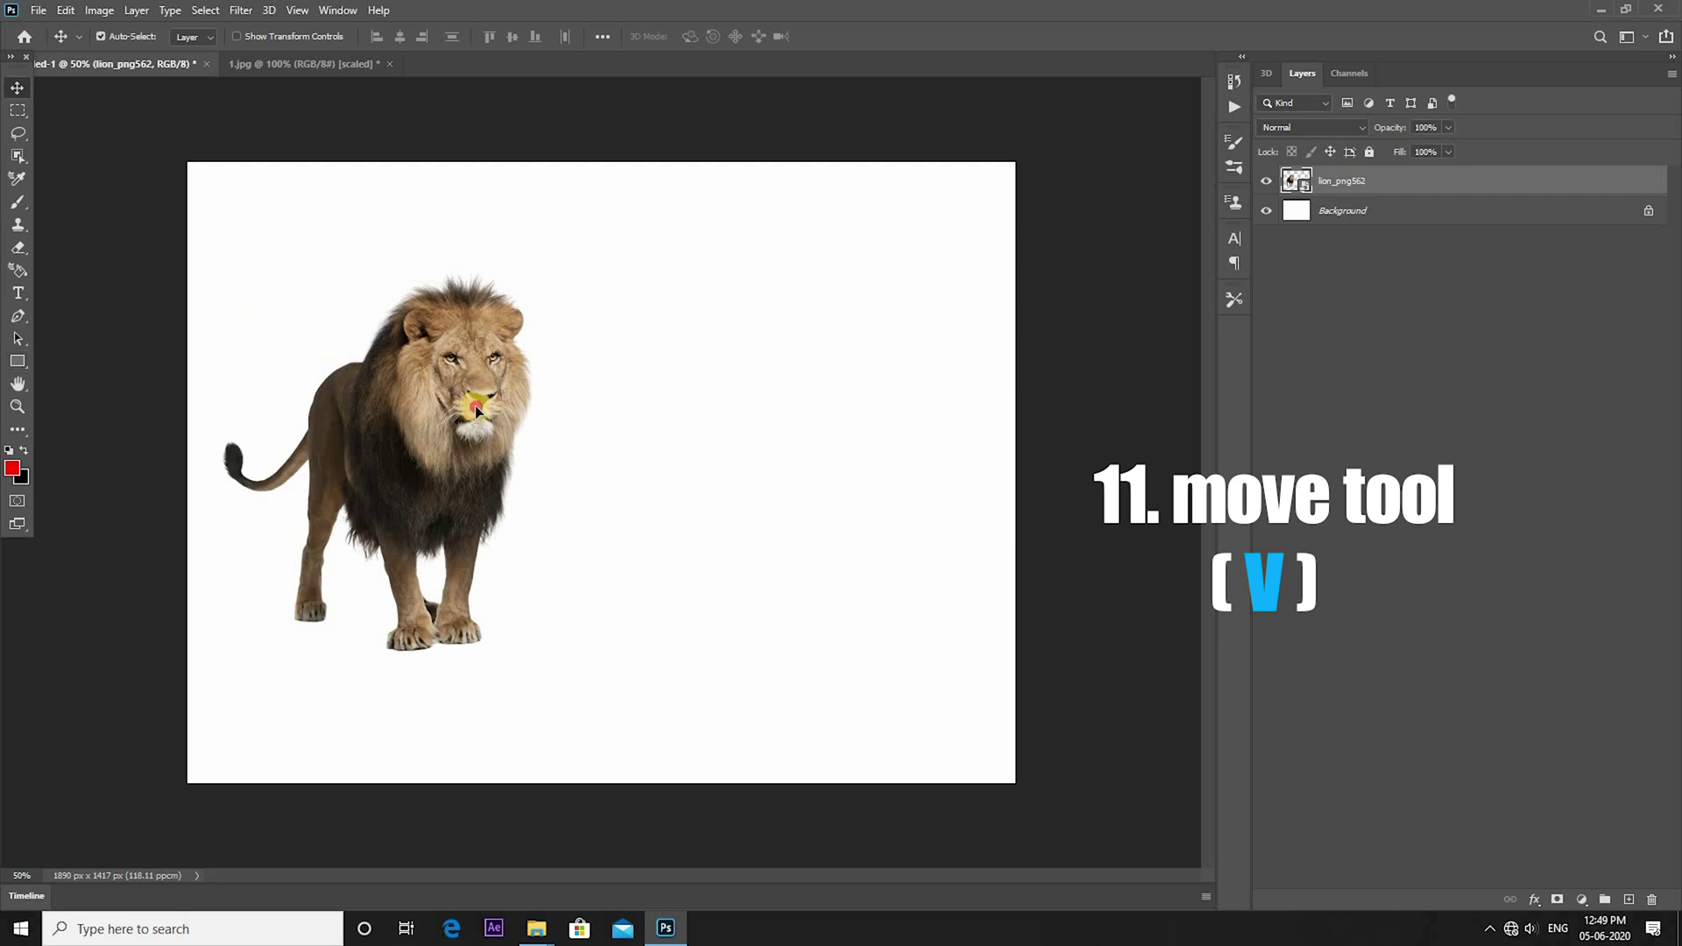
left_click_drag(412, 418, 601, 405)
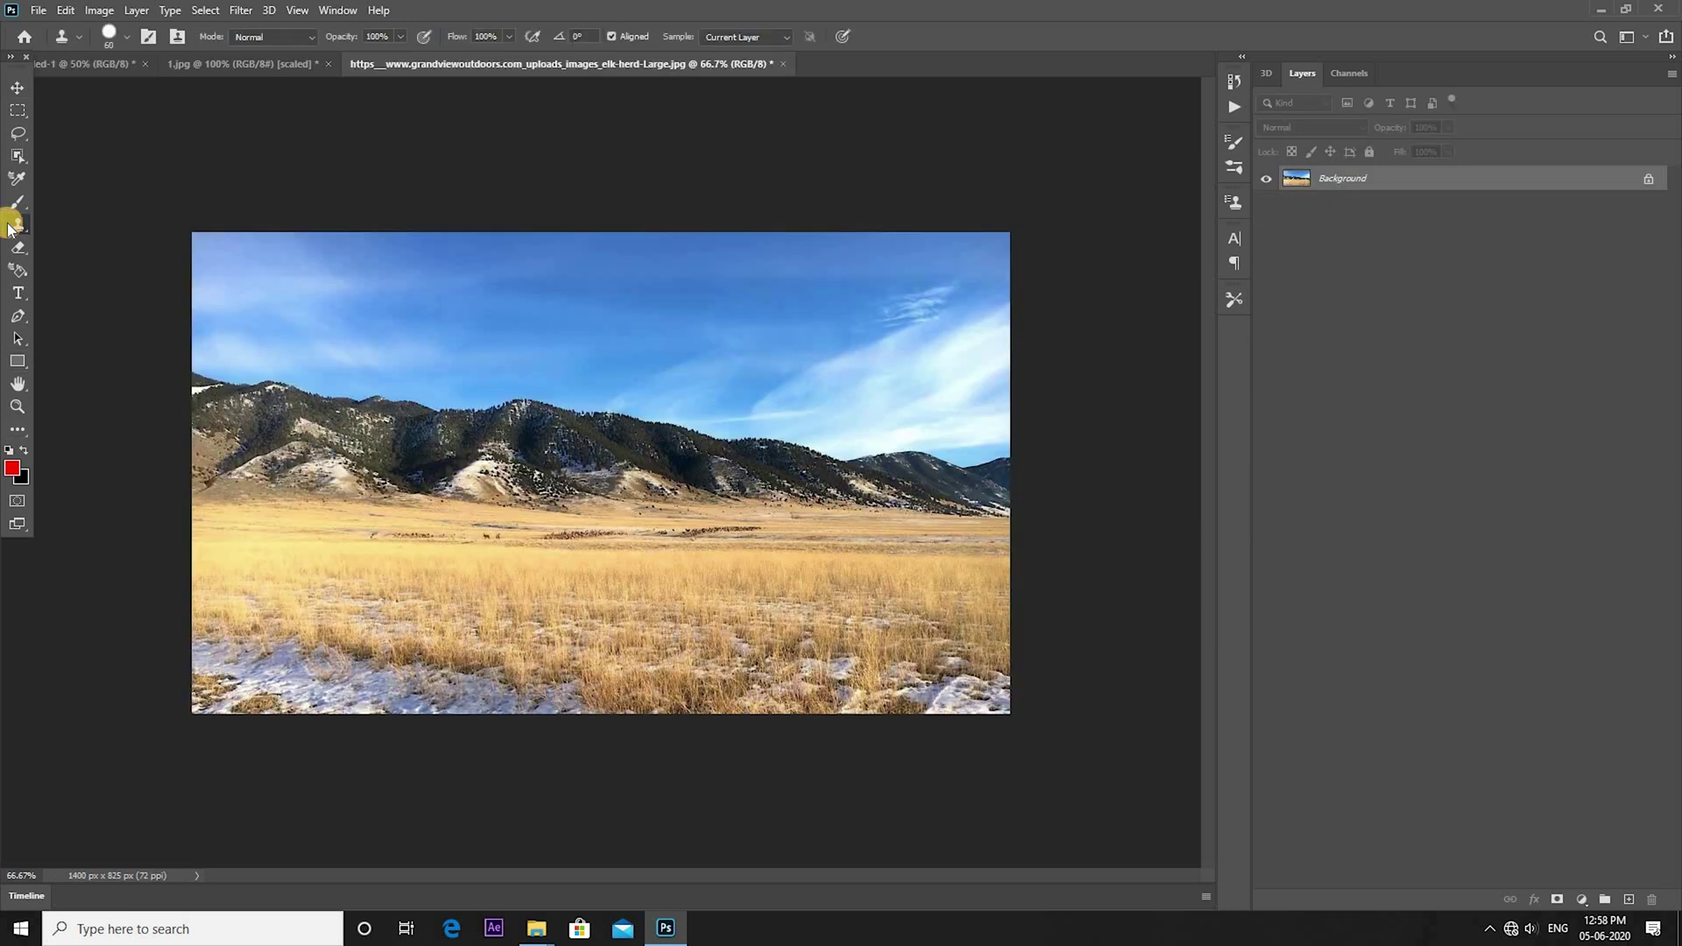
Dodge patches of the elk-herd photo's sky and mountains to lighten them.
key("o")
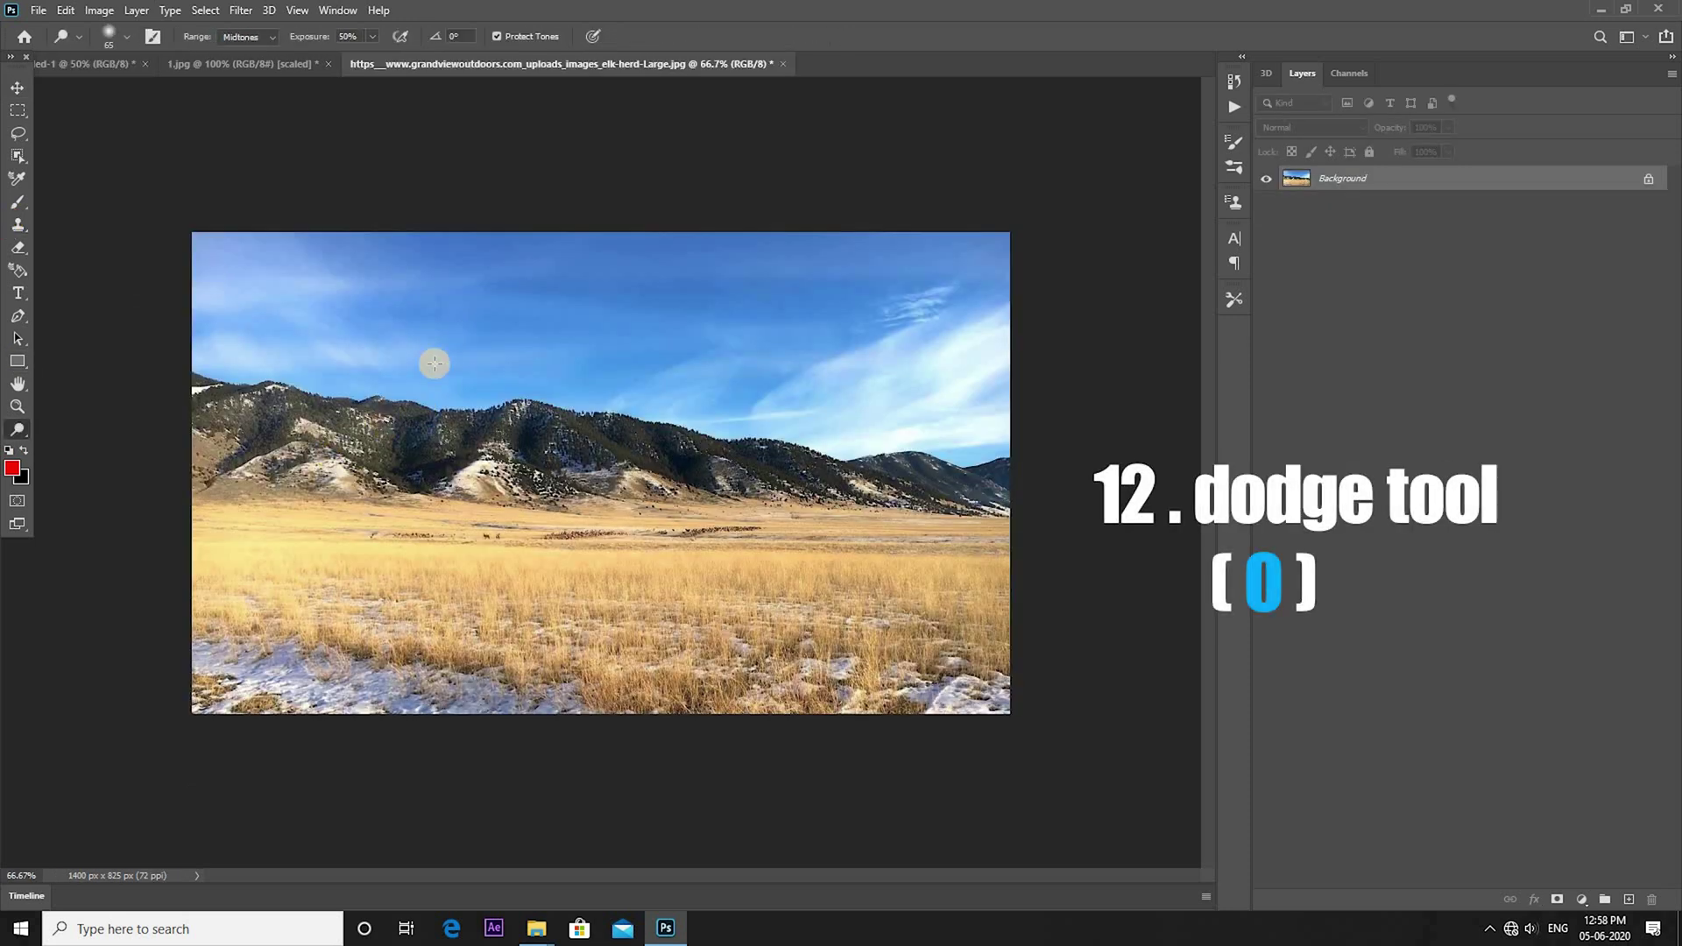
mouse_move(740, 368)
left_mouse_down()
mouse_move(901, 439)
mouse_move(770, 424)
mouse_move(739, 331)
mouse_move(378, 334)
mouse_move(732, 274)
mouse_move(124, 292)
mouse_move(687, 214)
mouse_move(1021, 320)
left_mouse_up()
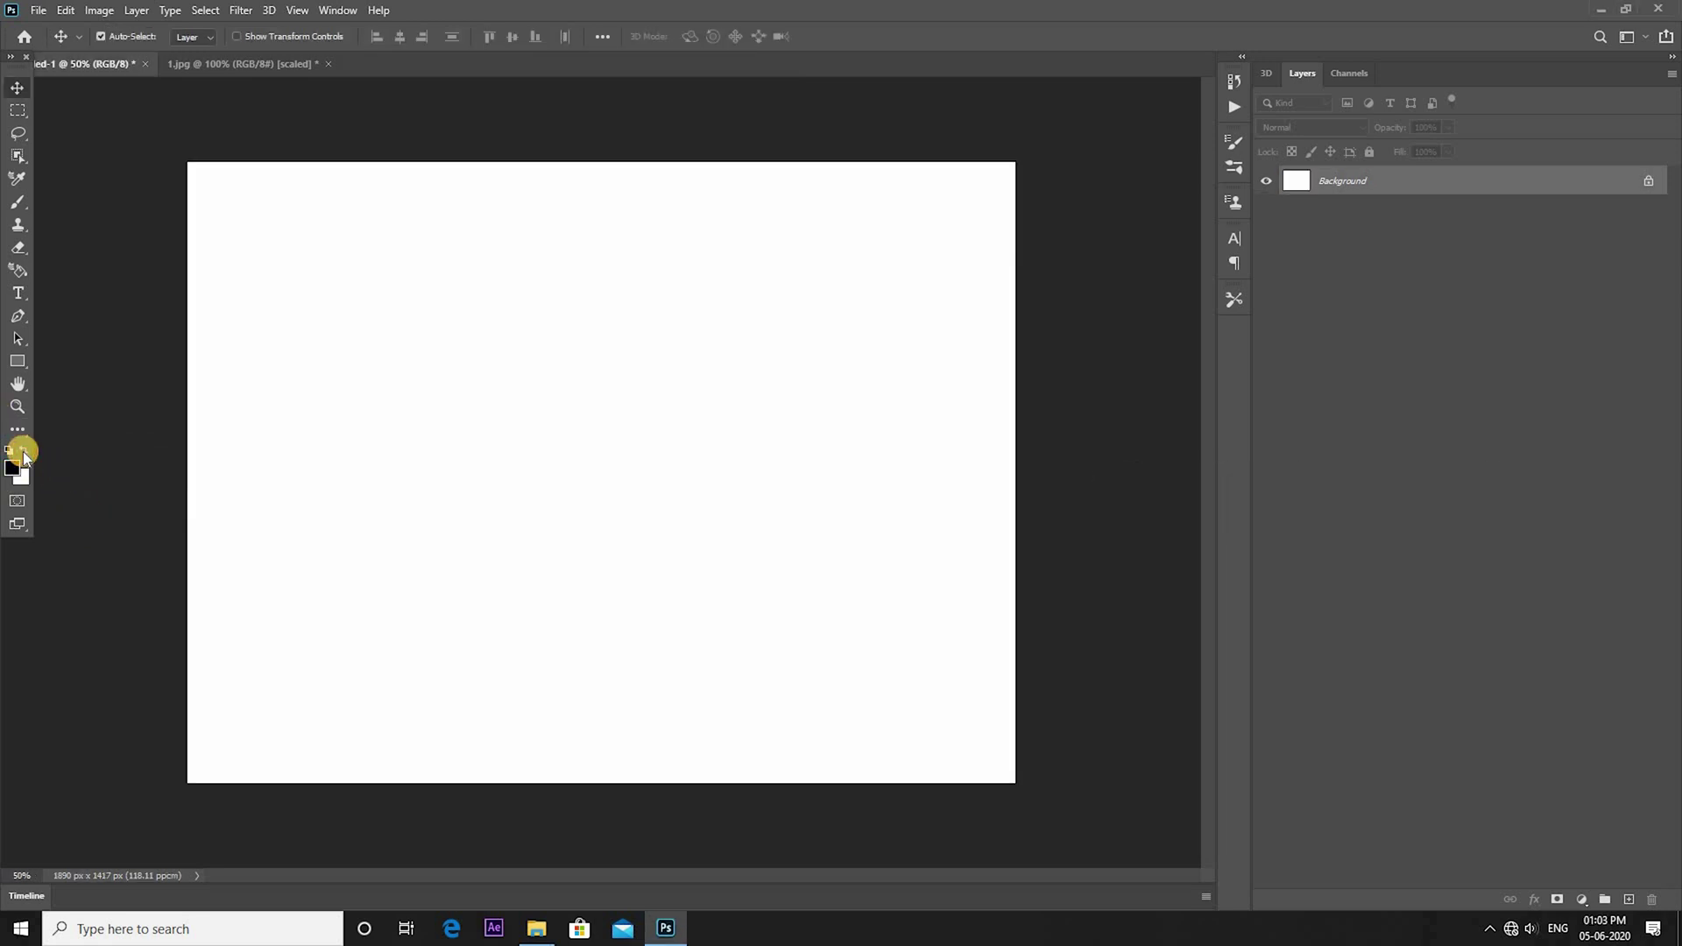
Swap colours so white is foreground and black background, then hide the Layers panel.
left_click(24, 448)
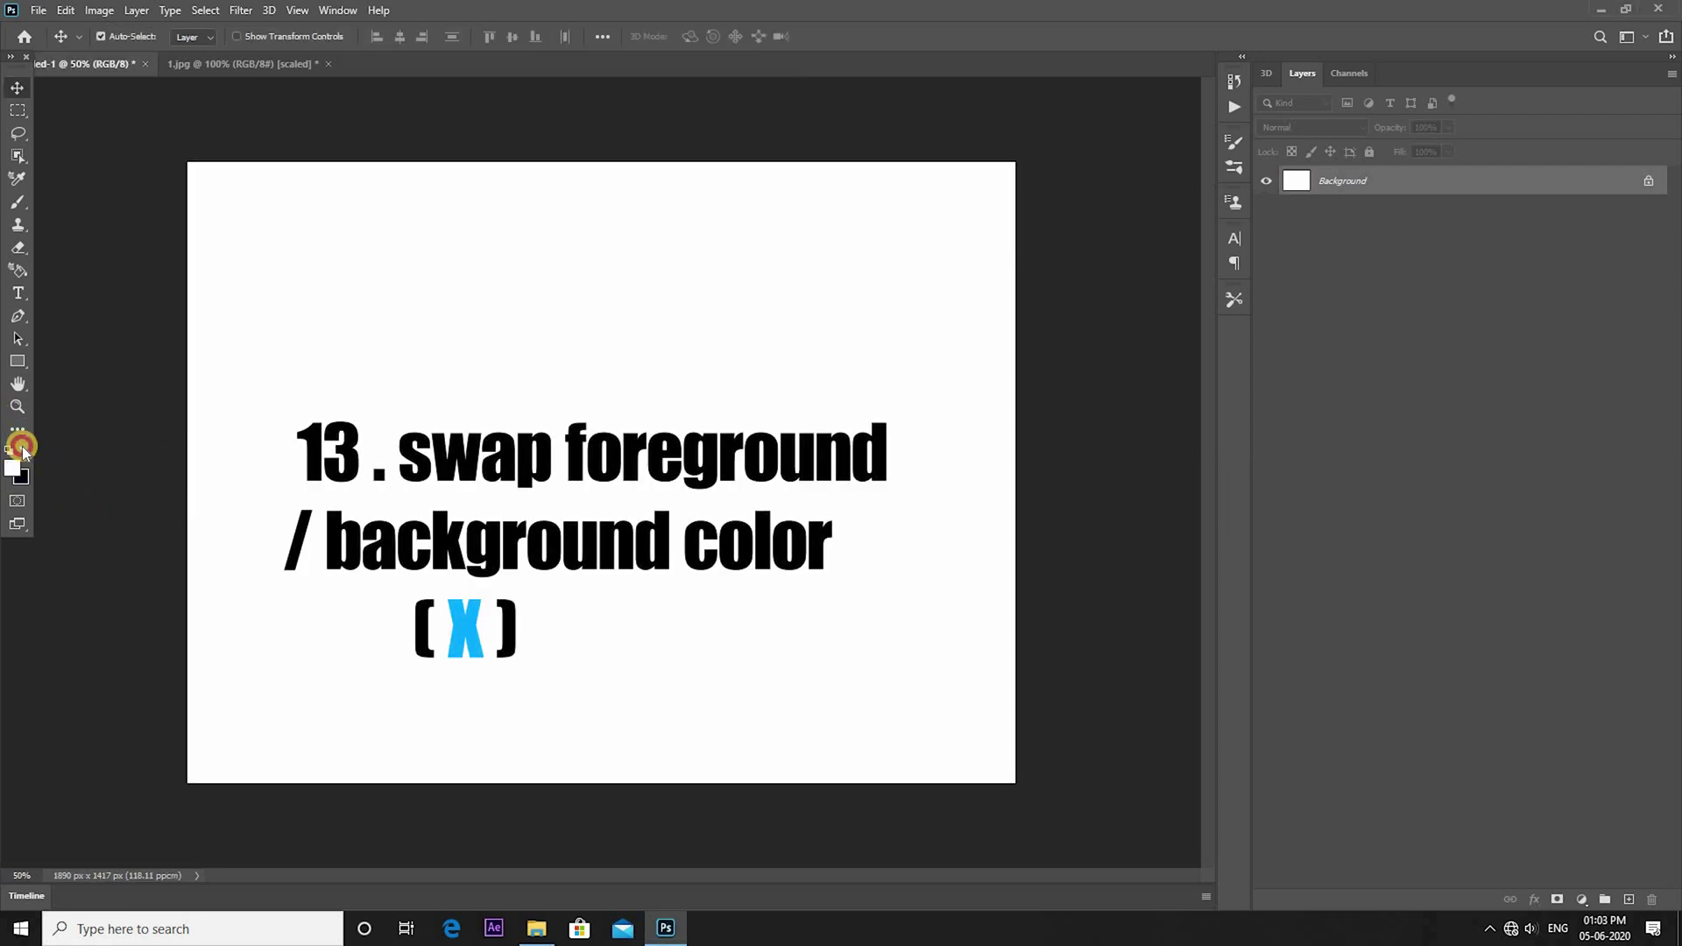
left_click(24, 450)
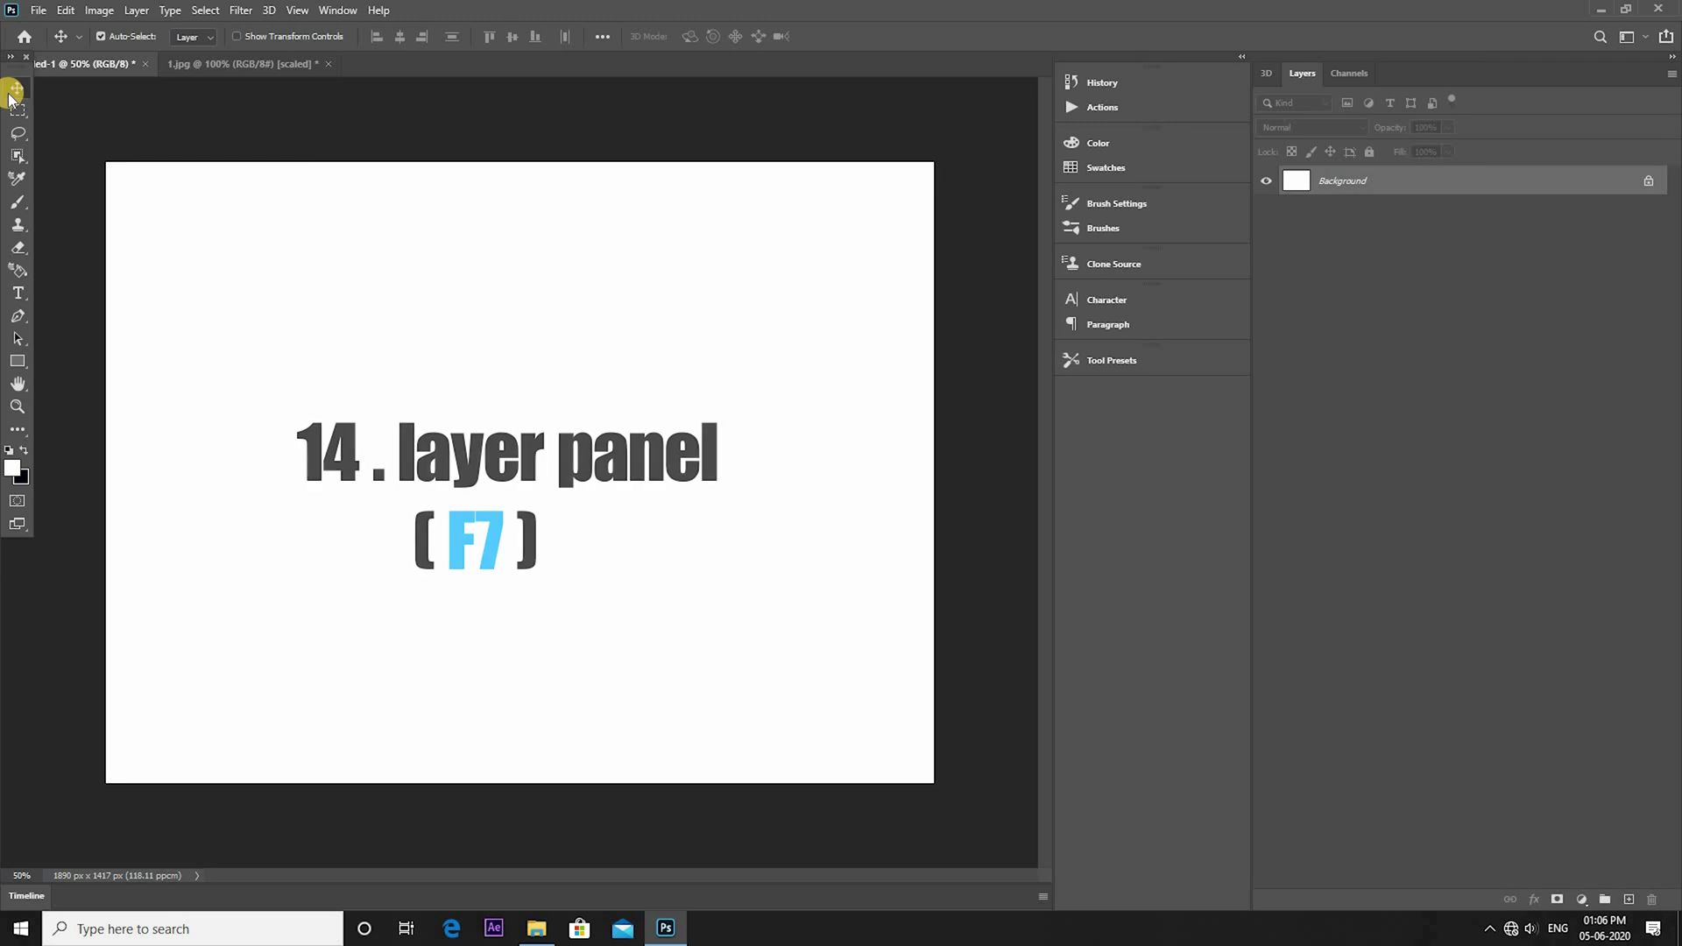
key("F7")
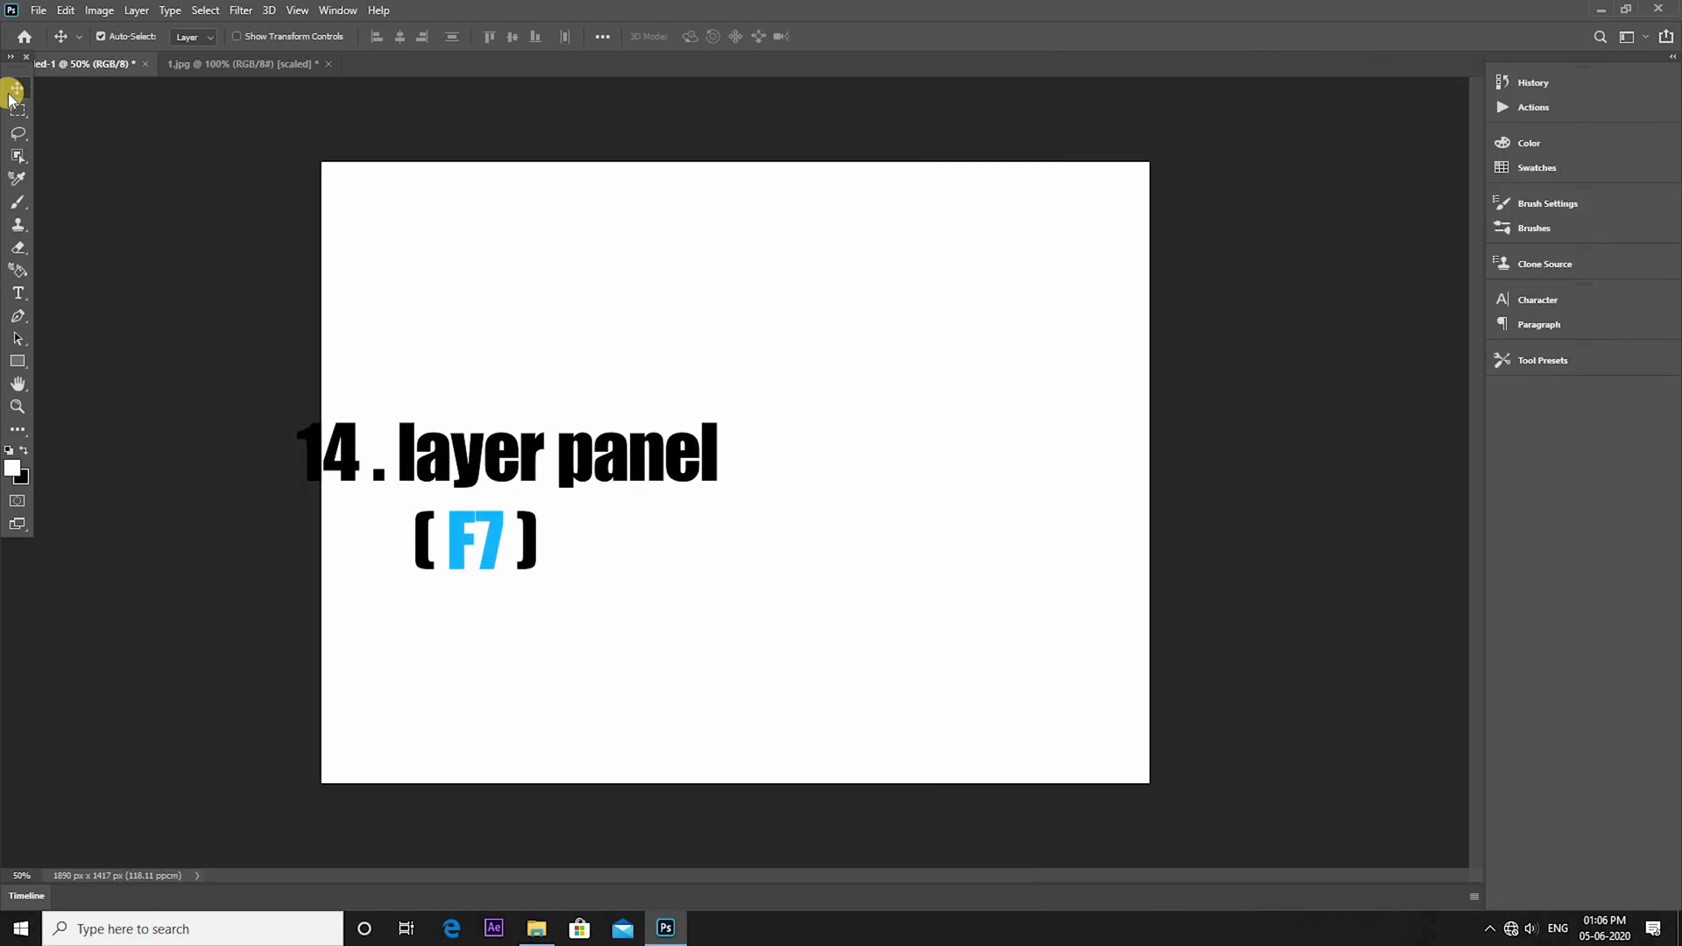
Show the Layers panel again with F7, revealing the PHOTOSHOP text layer above Layer 0.
key("F7")
key("F7")
key("F7")
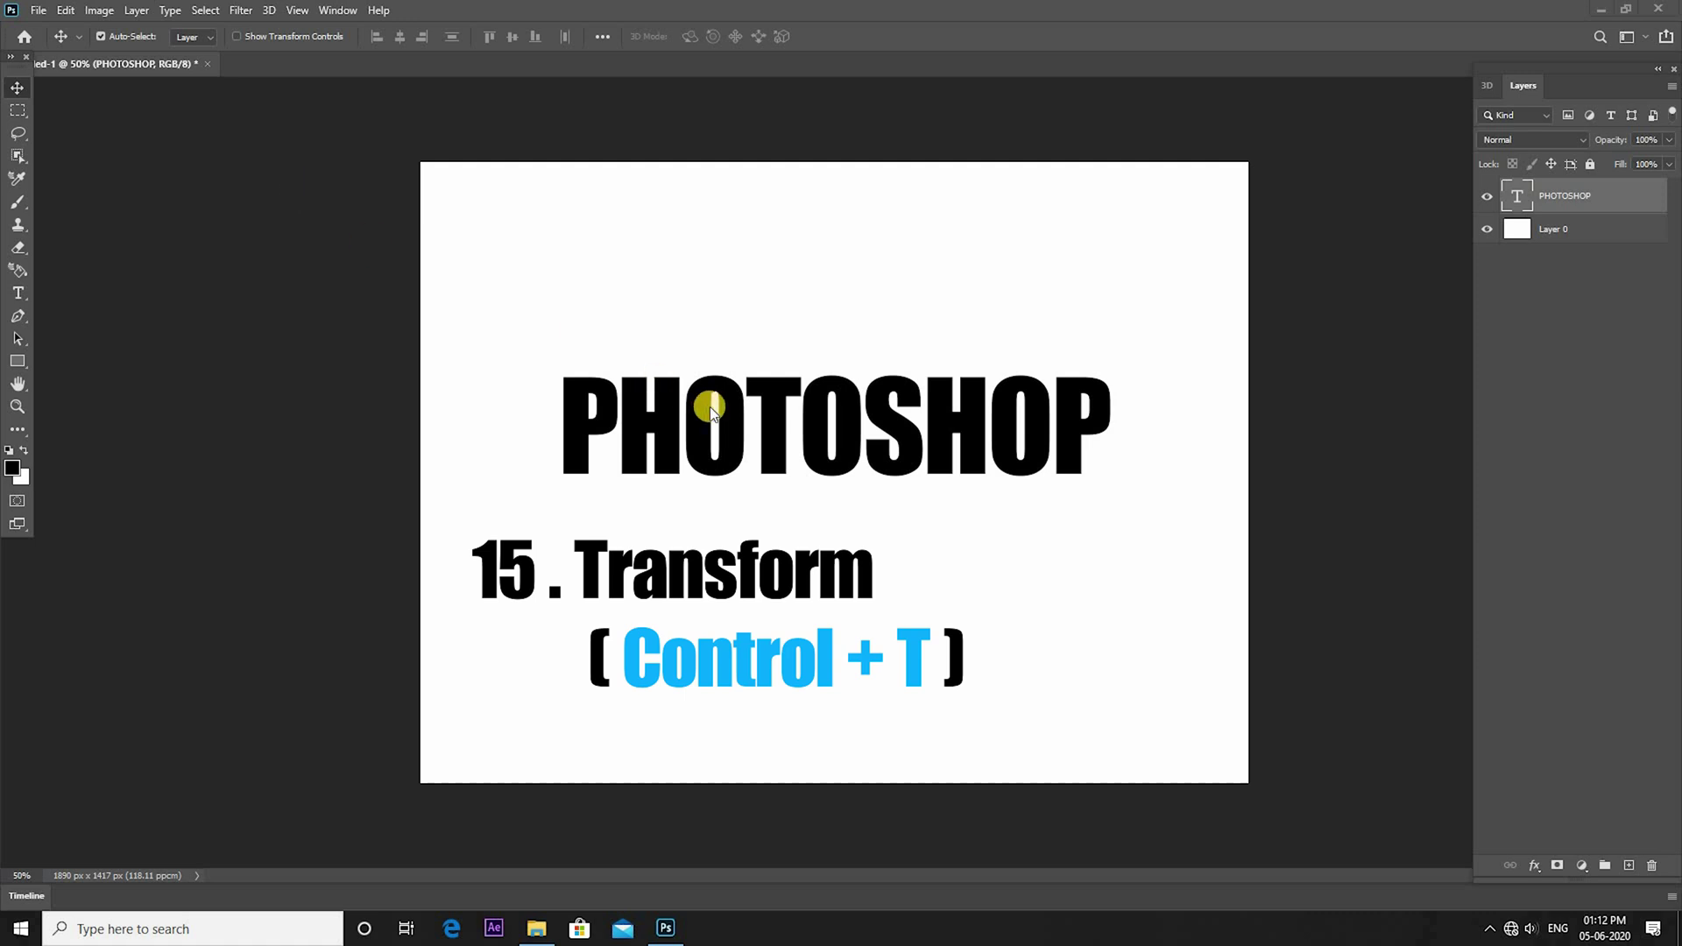
Free-transform the PHOTOSHOP title text, shrinking it and then enlarging it again.
key("ctrl+t")
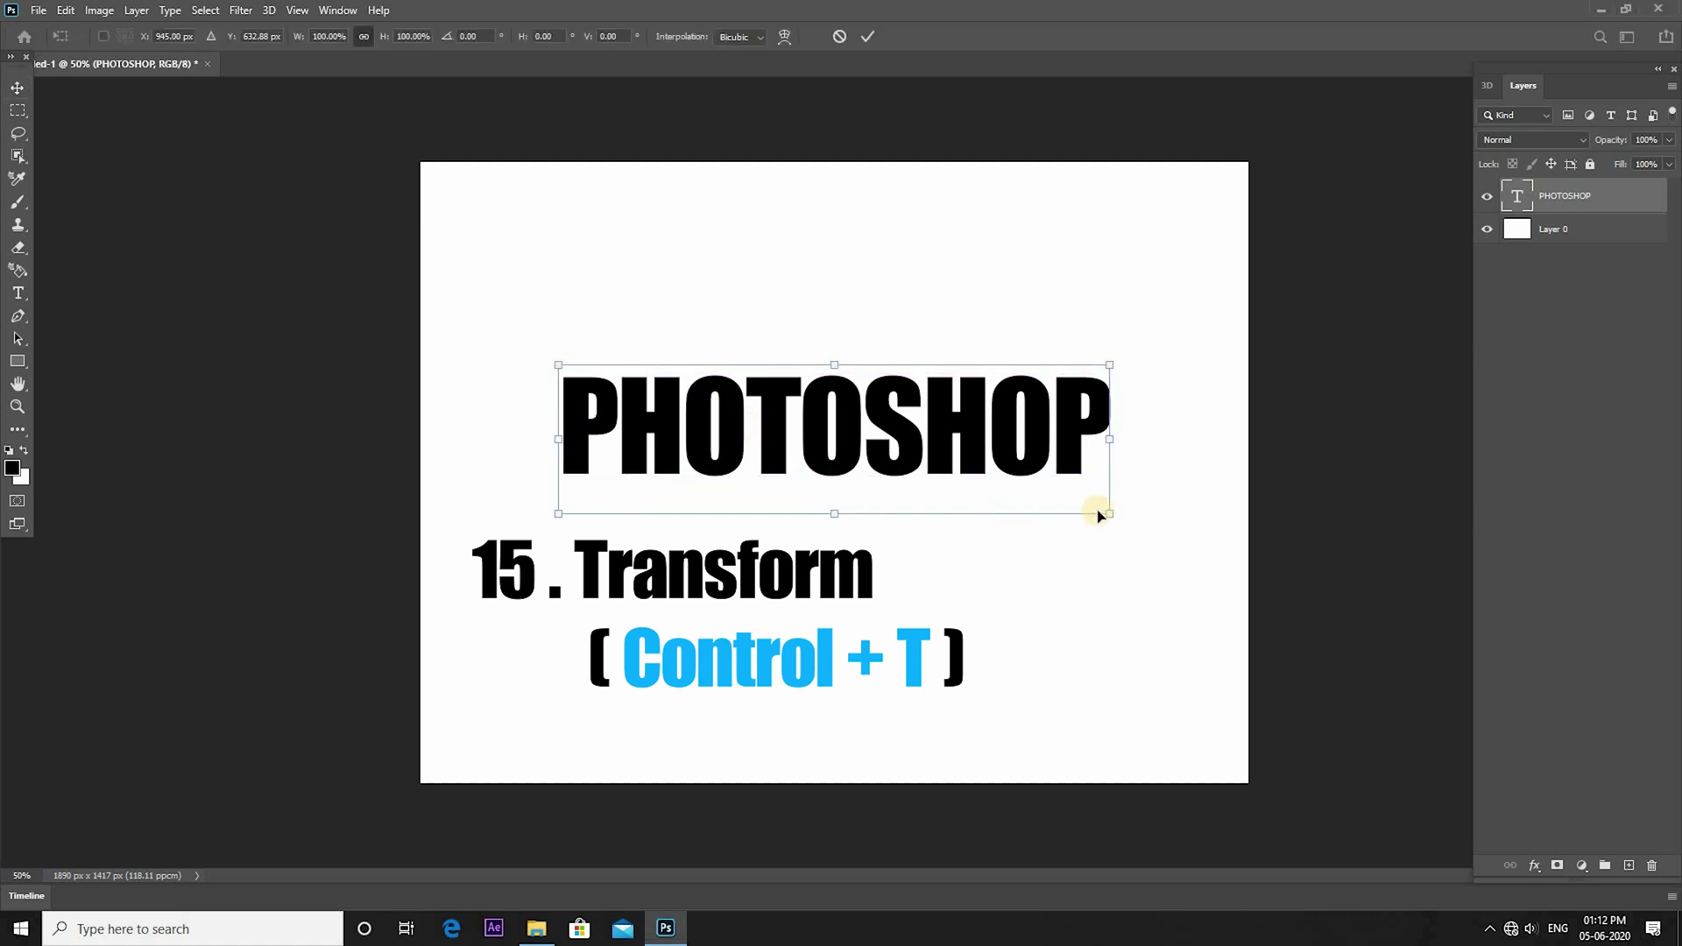
left_click_drag(1107, 515, 800, 429)
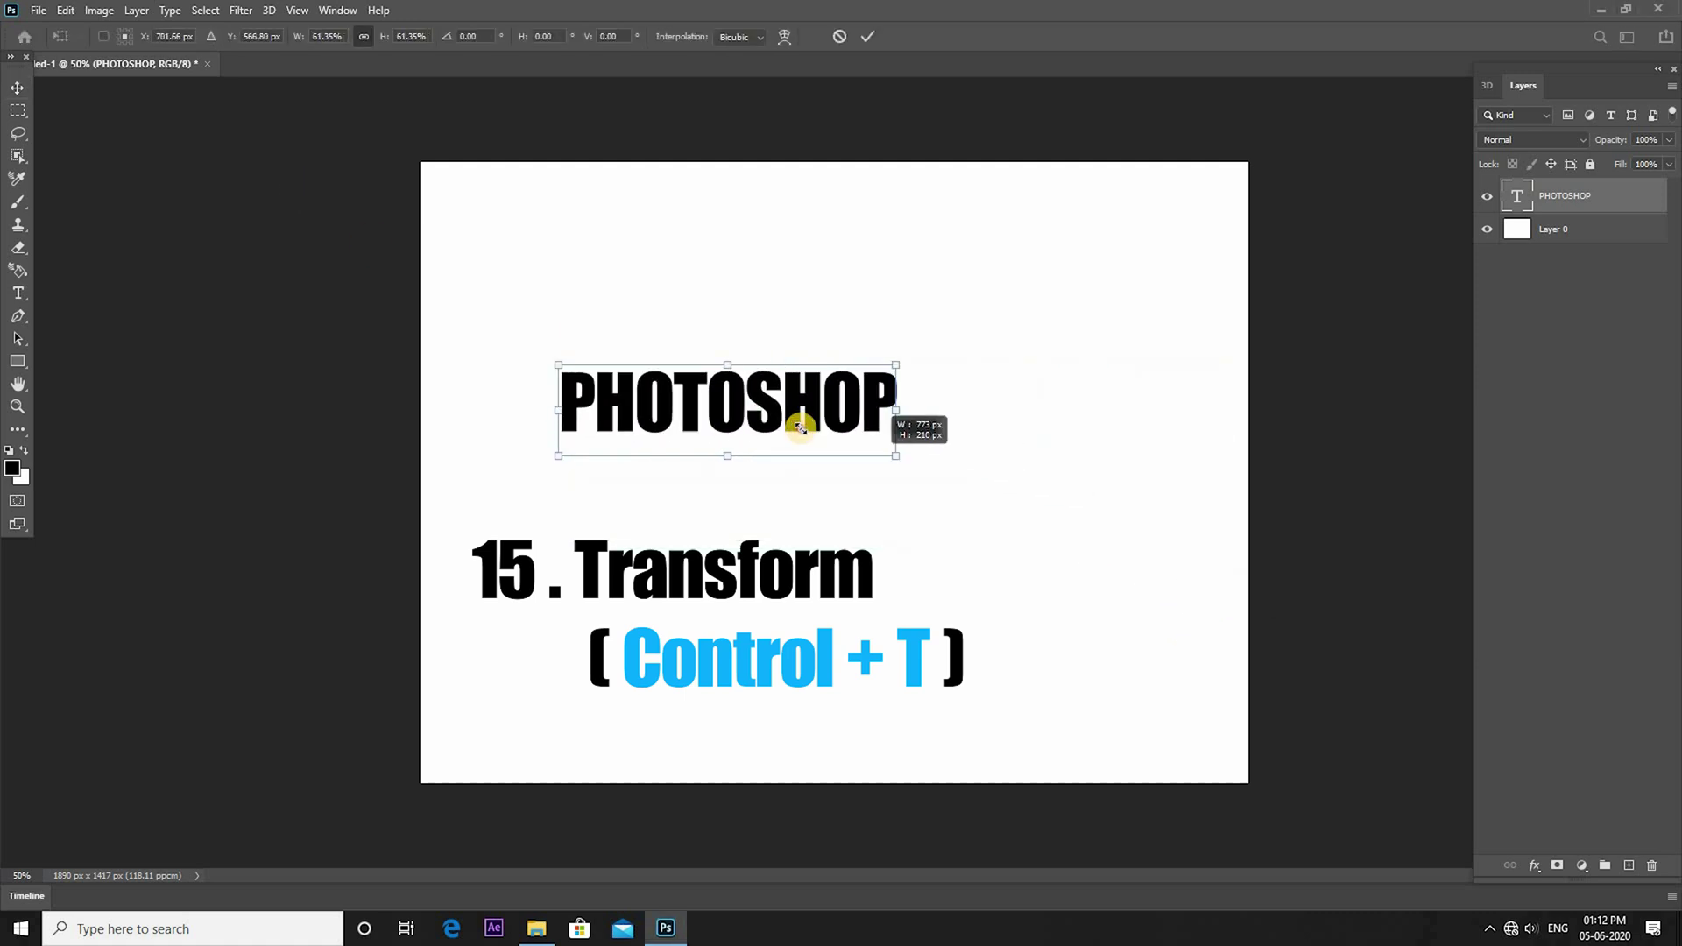
mouse_move(1123, 606)
left_mouse_down()
mouse_move(1065, 615)
mouse_move(1076, 512)
left_mouse_up()
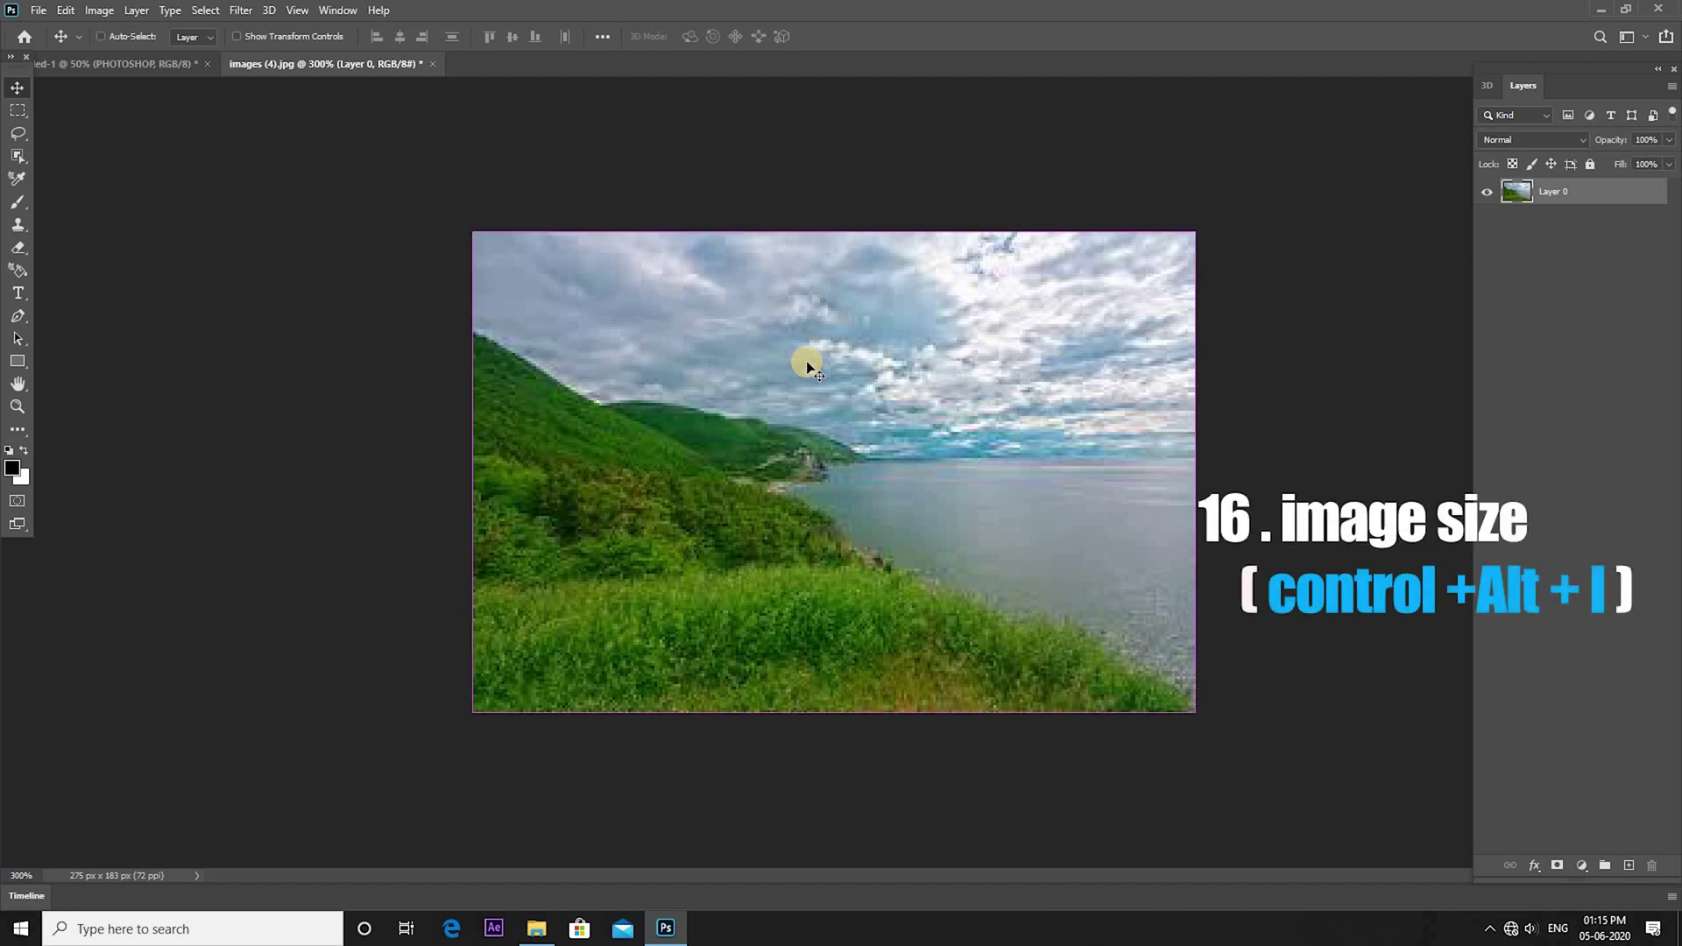
key("ctrl+alt+i")
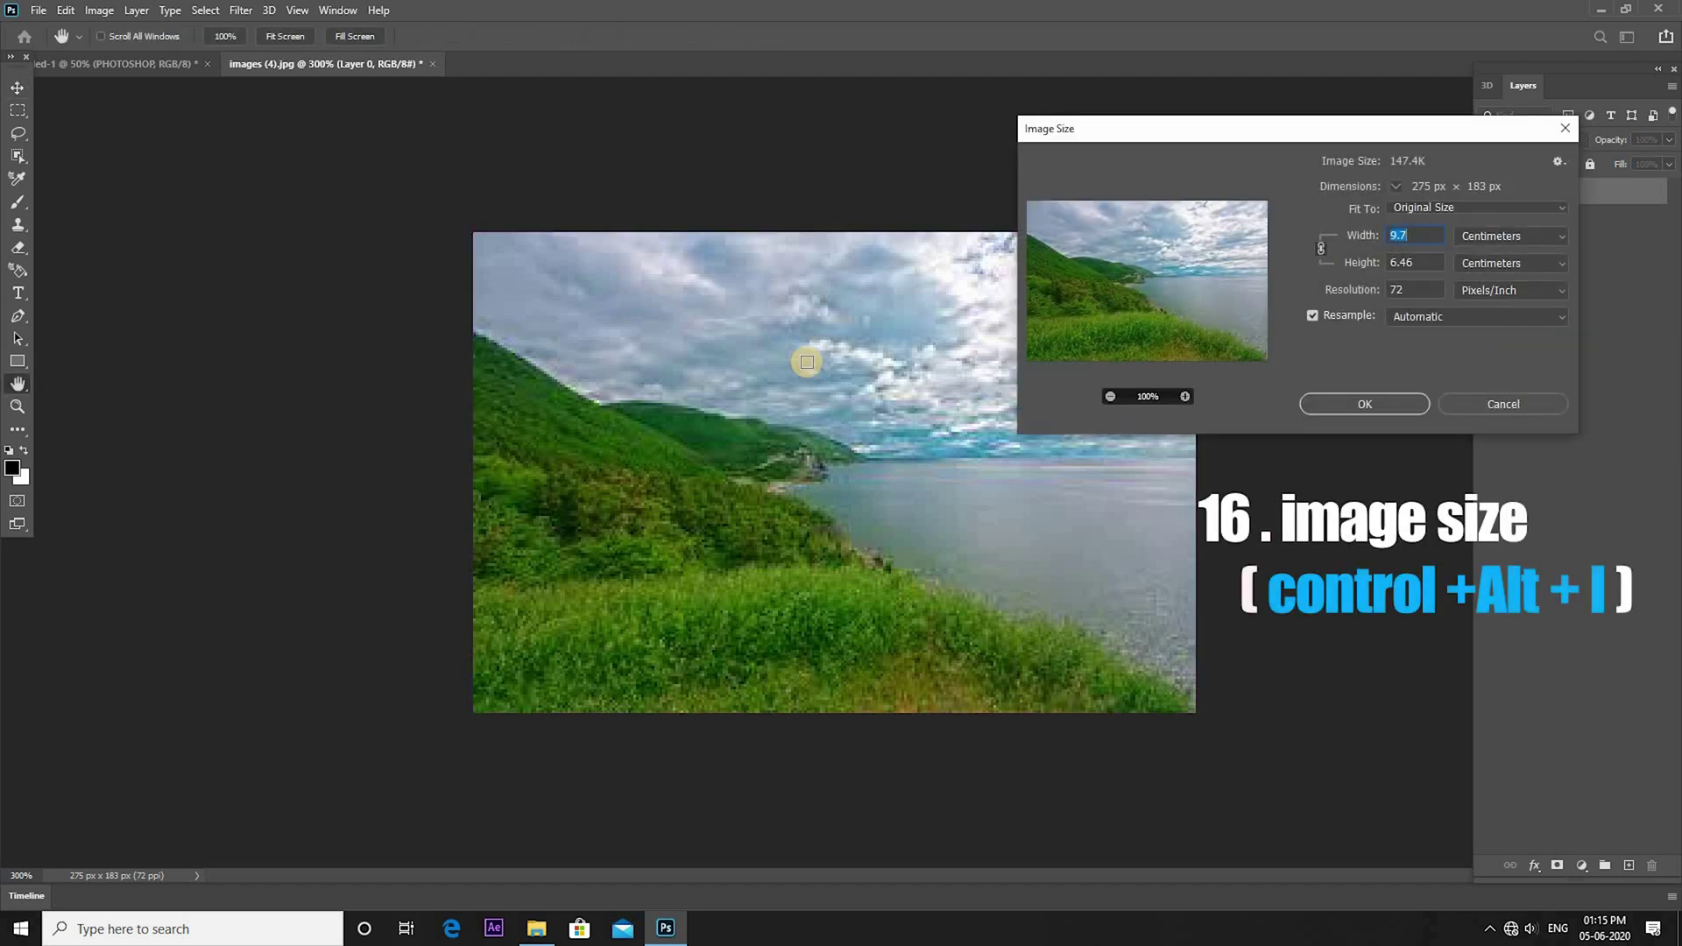
left_click(1361, 404)
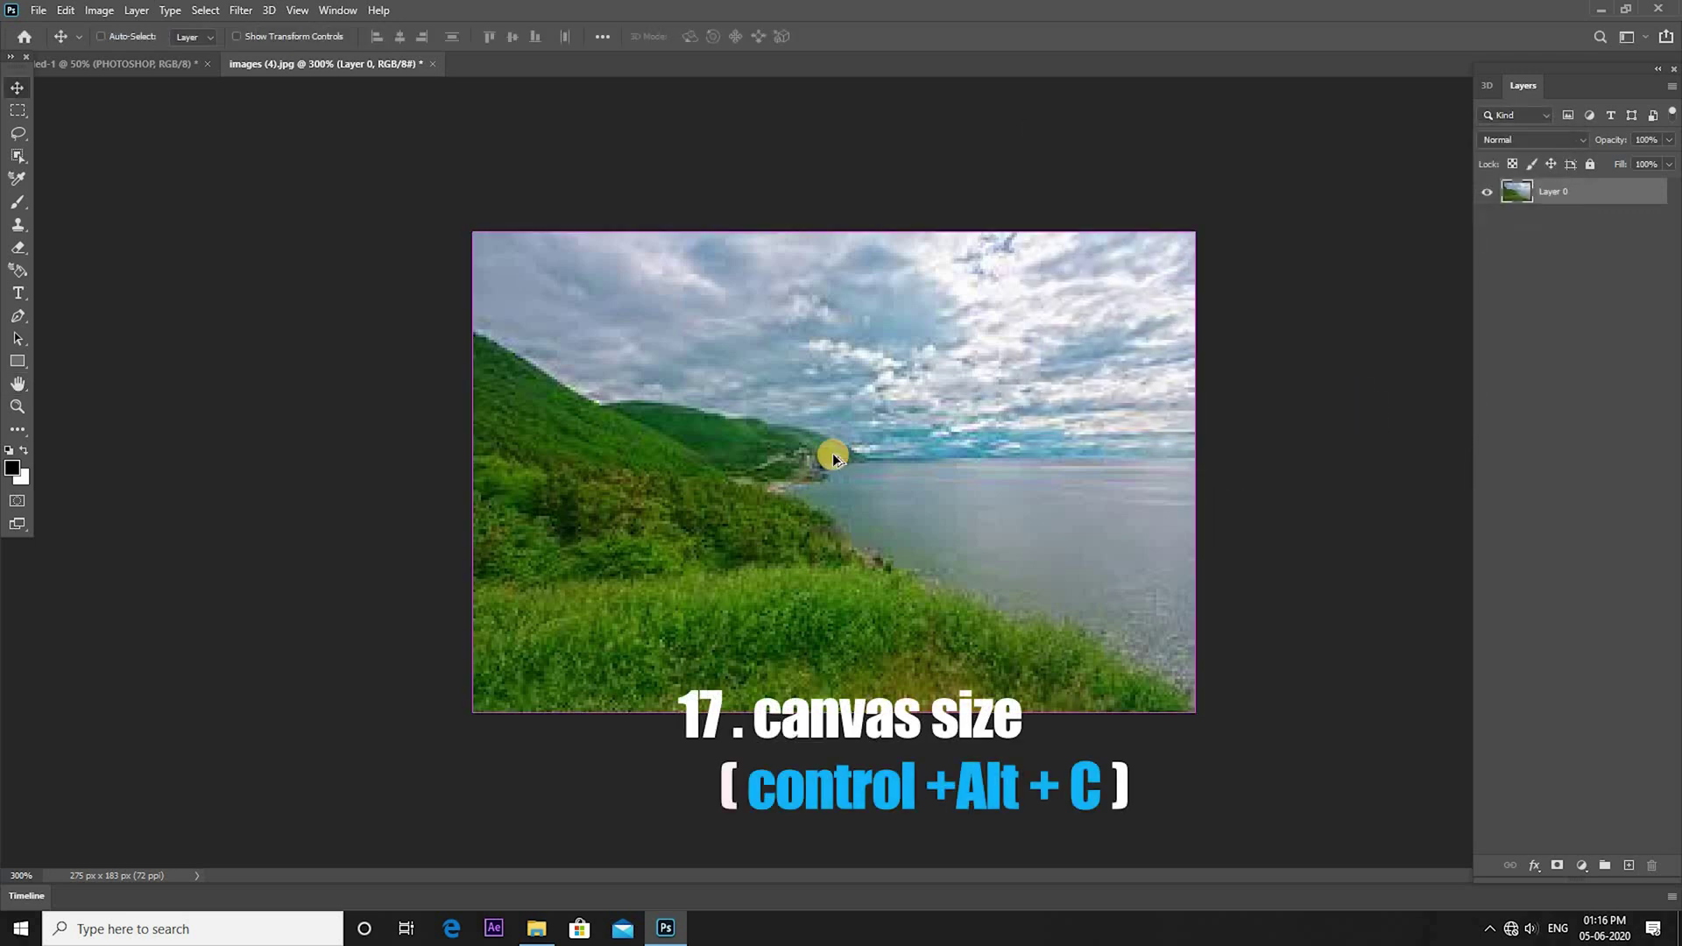
Set the images (4).jpg canvas width to 300 pixels in Canvas Size.
key("ctrl+alt+c")
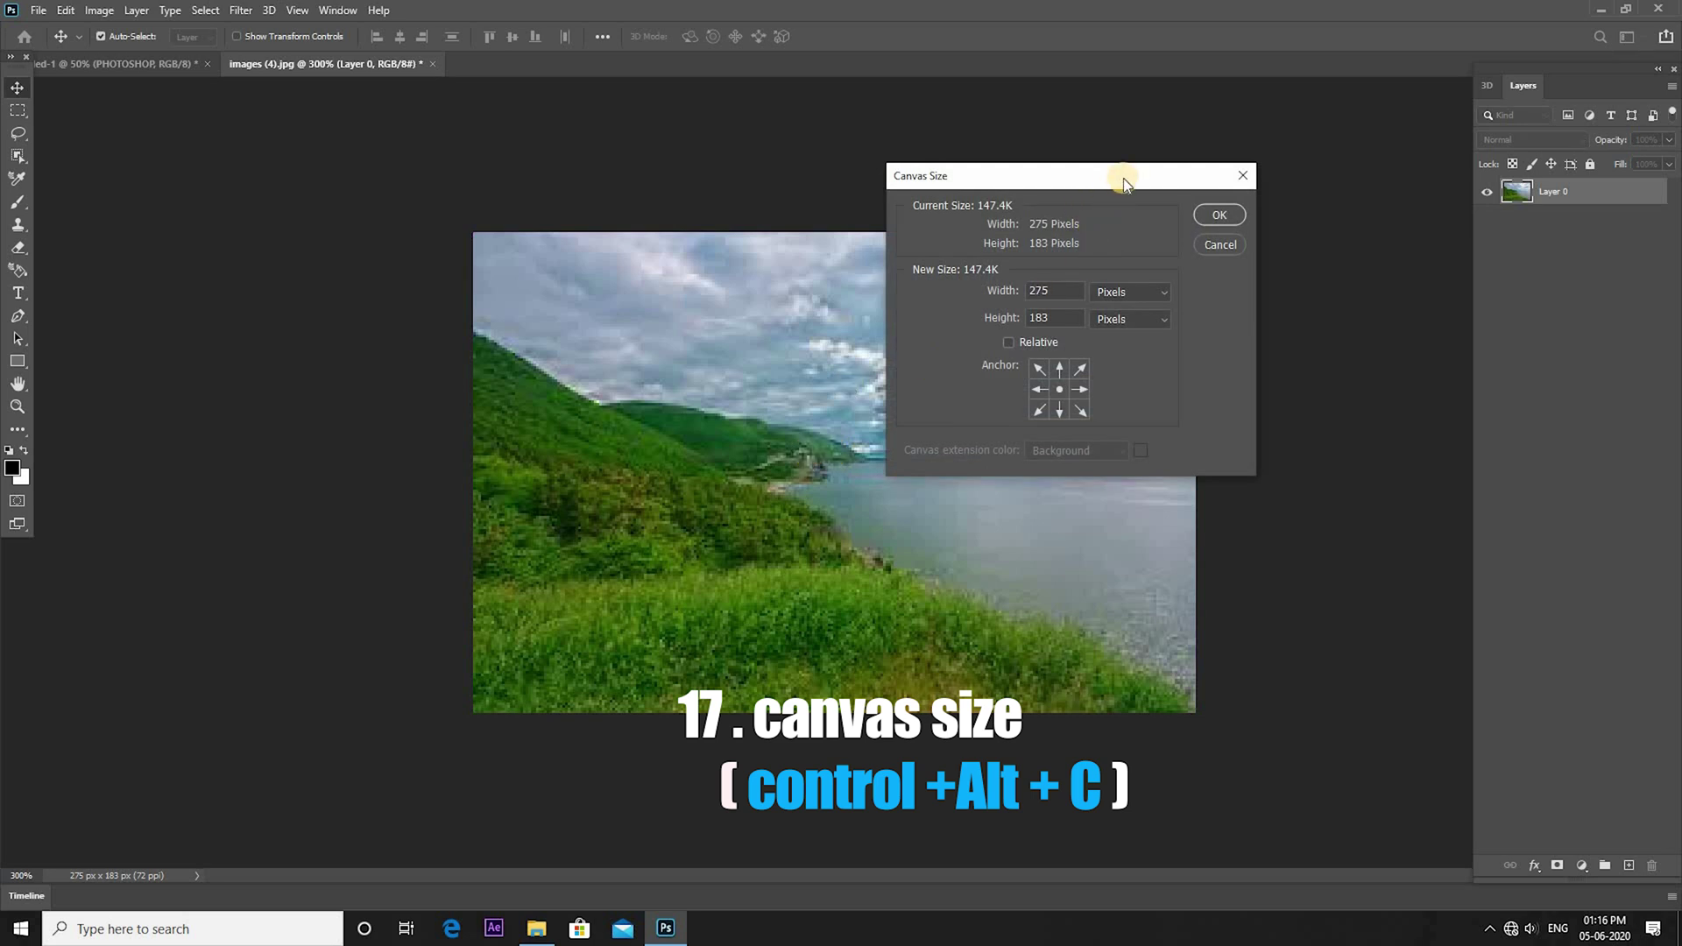
left_click_drag(1123, 177, 1294, 173)
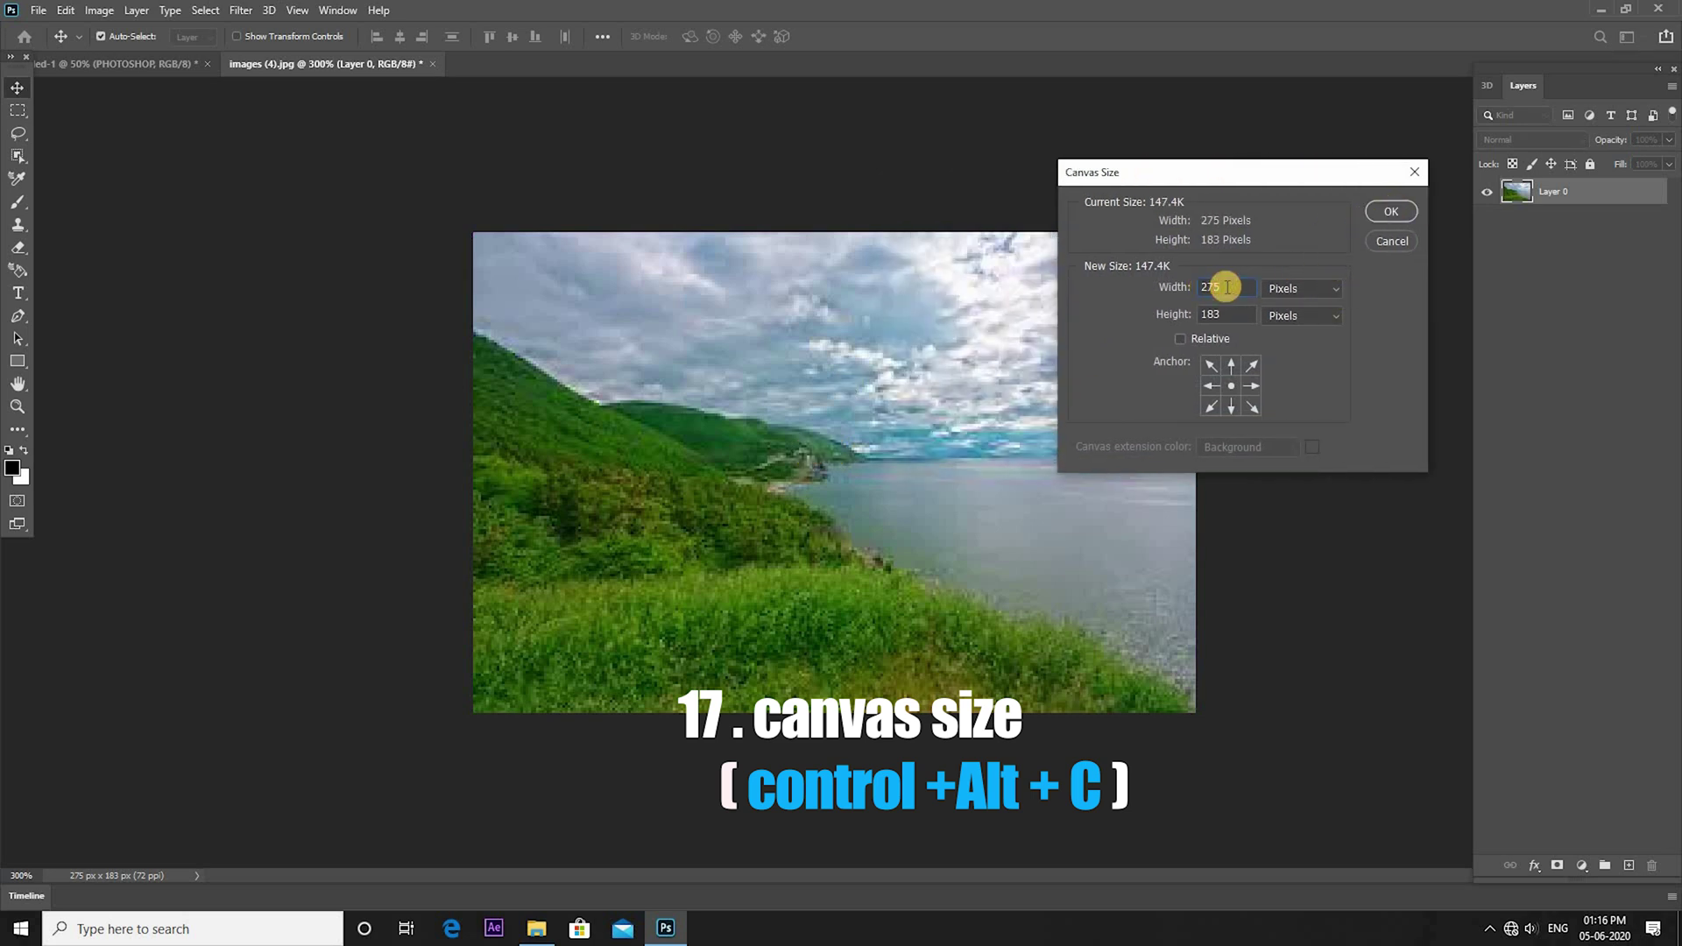
type("300")
key("Return")
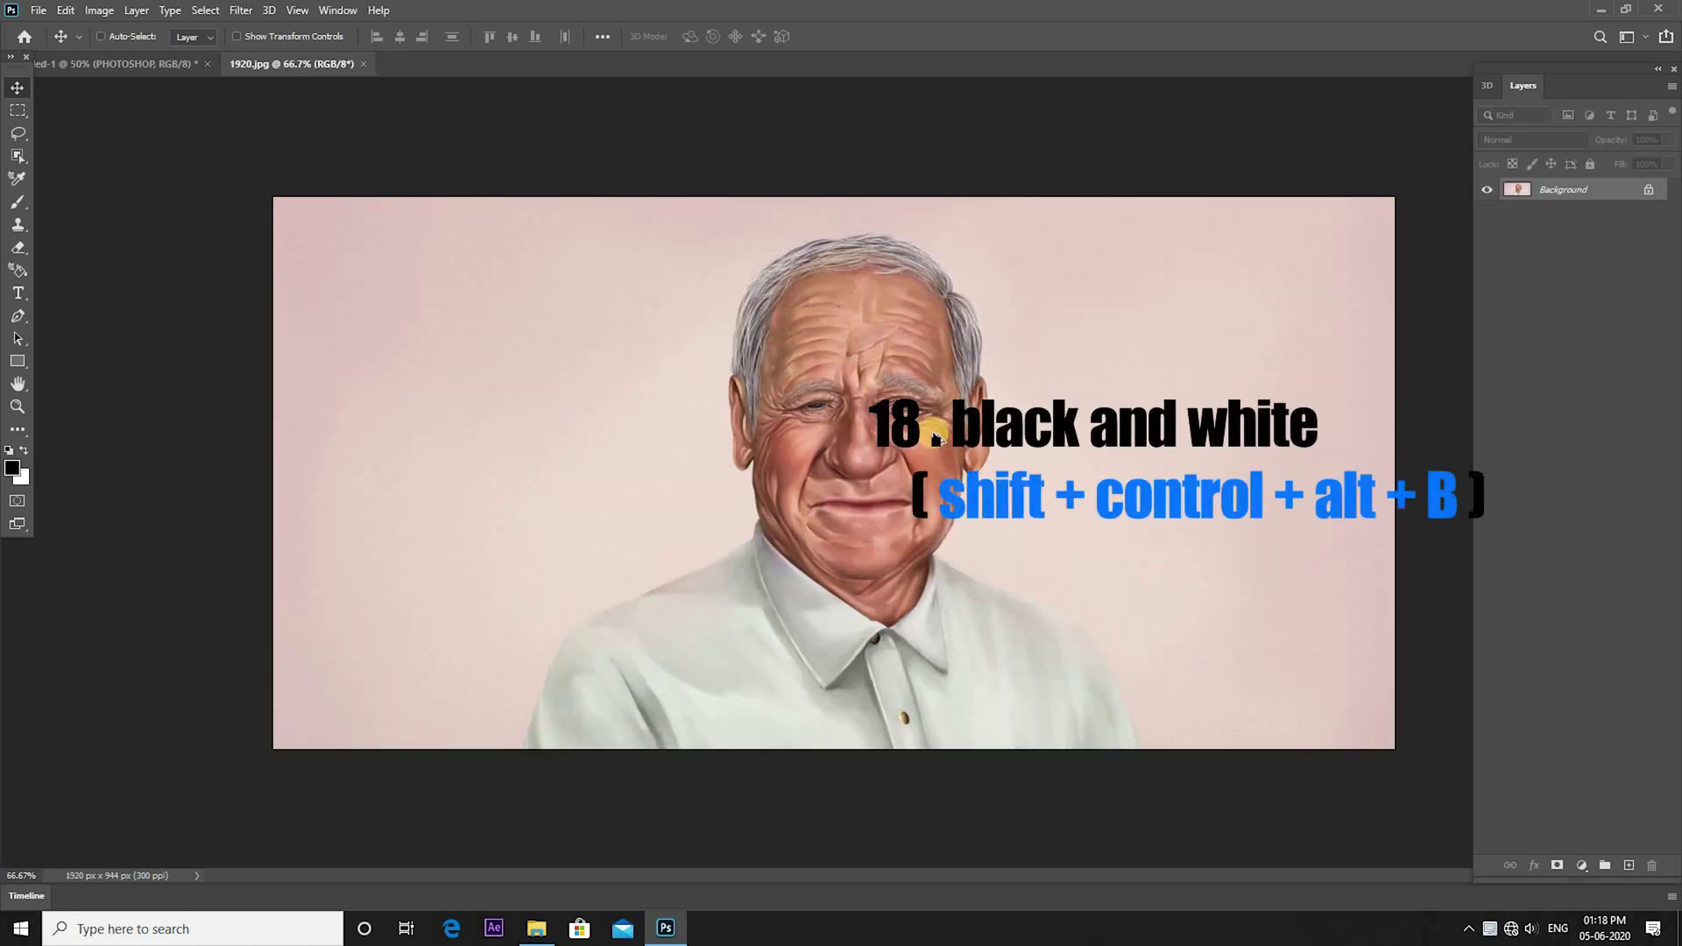
Apply the default Black and White adjustment to the 1920.jpg portrait.
key("ctrl+alt+shift+b")
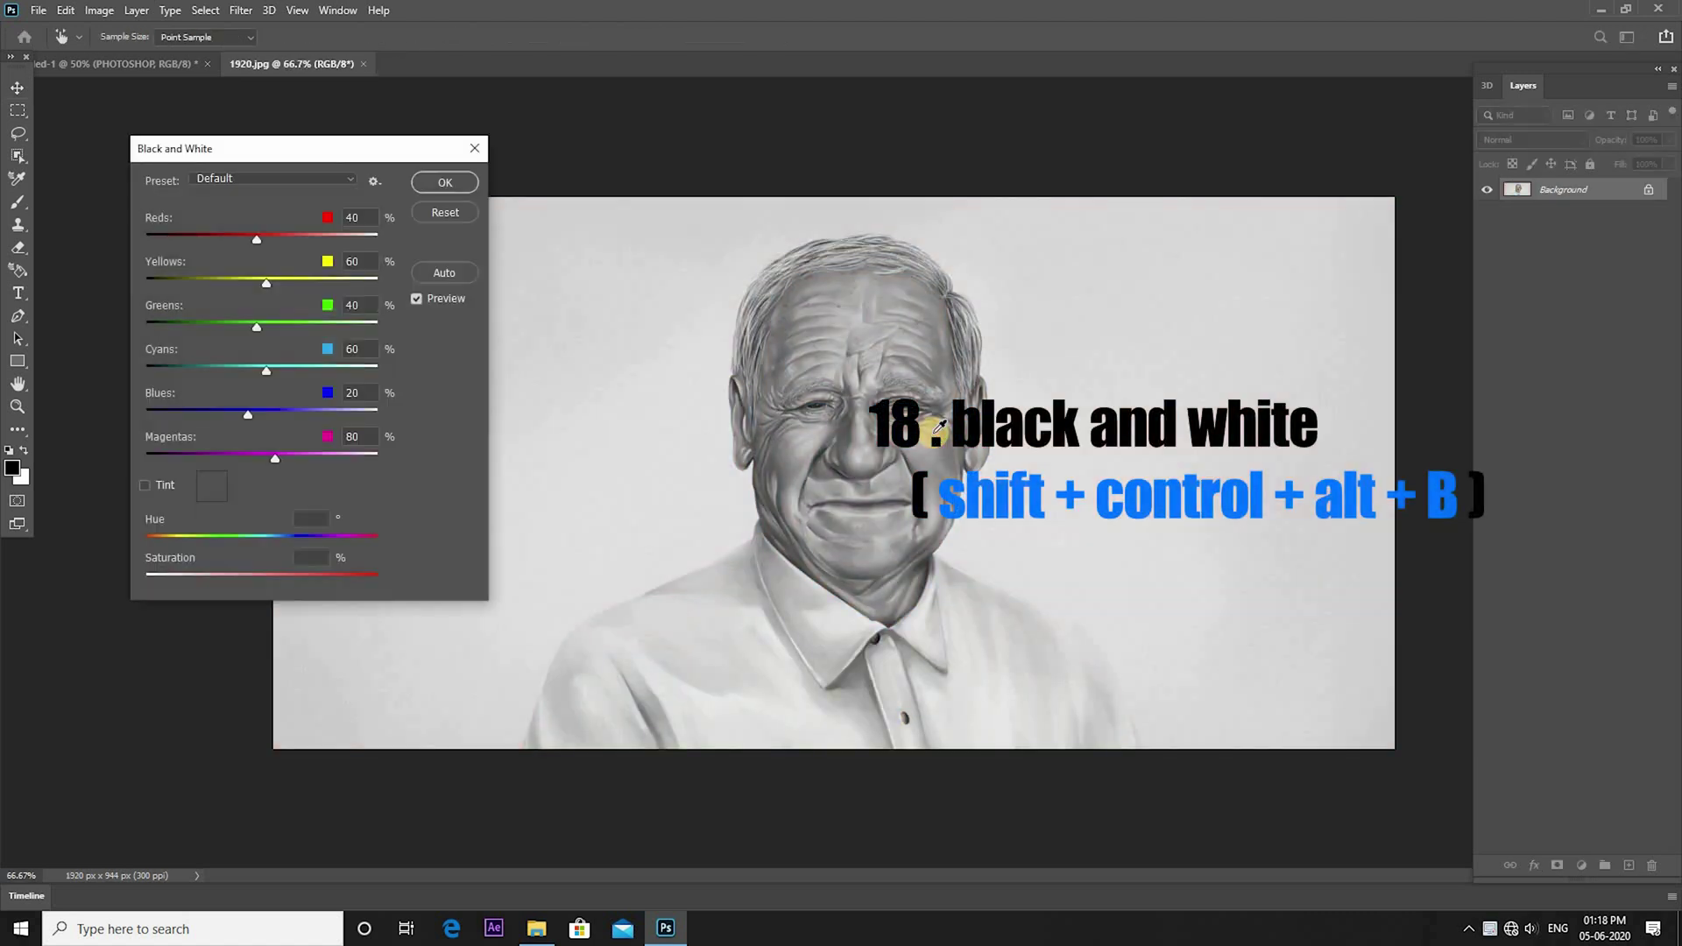
left_click(447, 184)
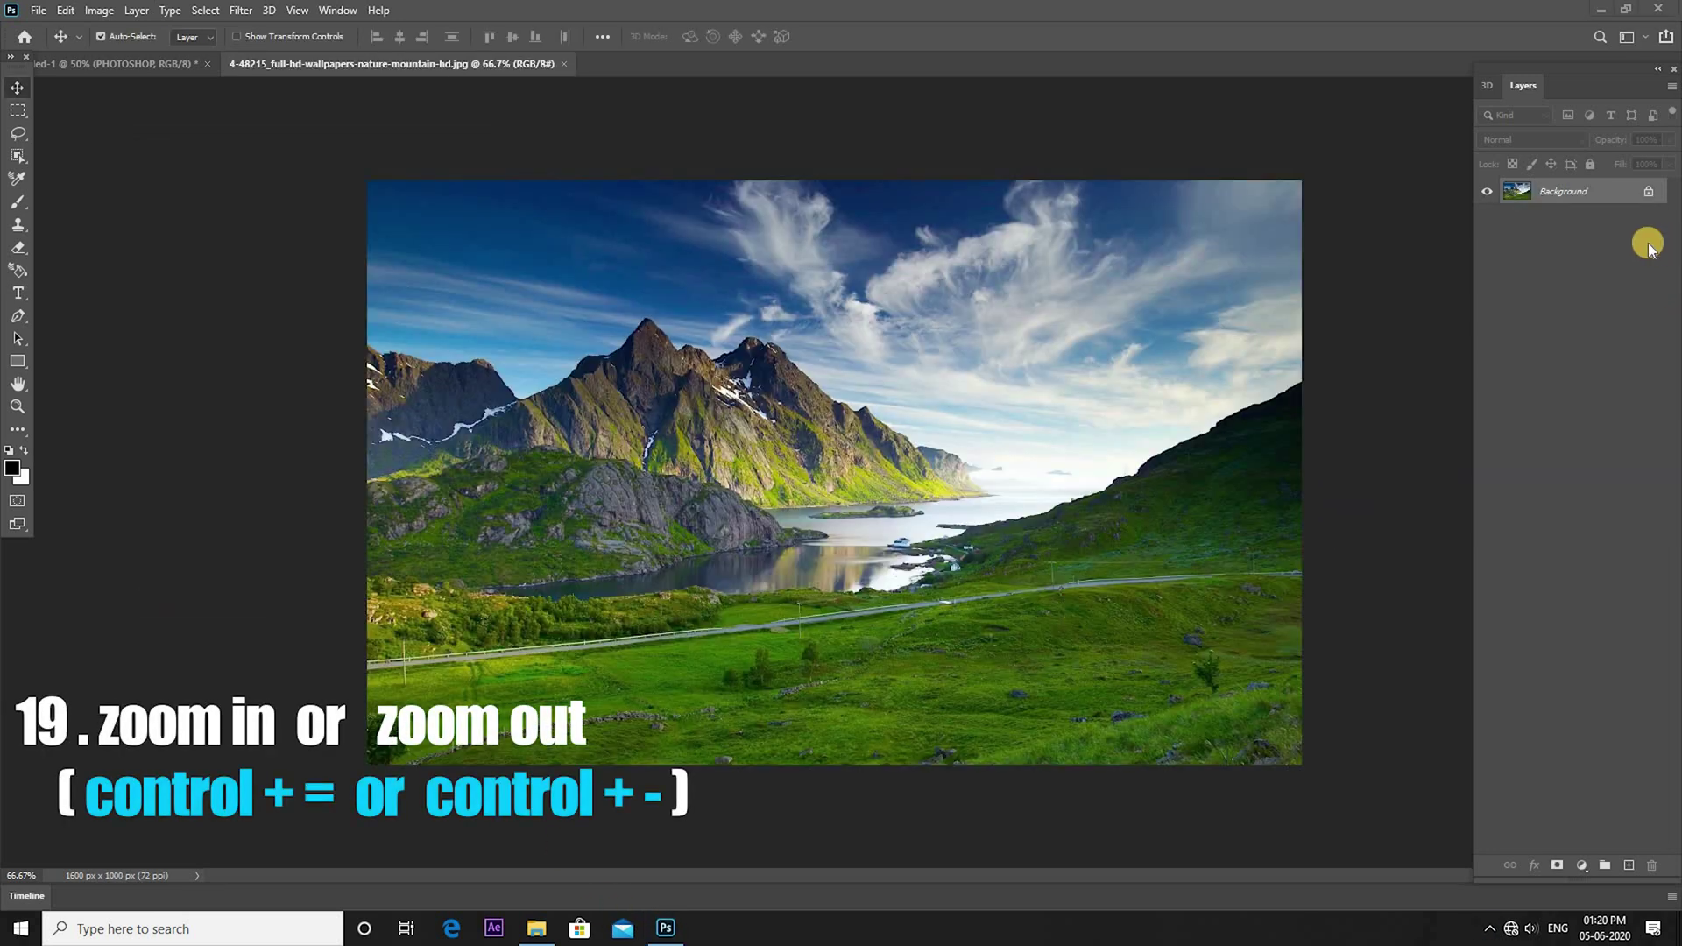
Unlock the mountain Background layer as Layer 0, then zoom in and out with Ctrl+= and Ctrl+-.
left_click(1649, 200)
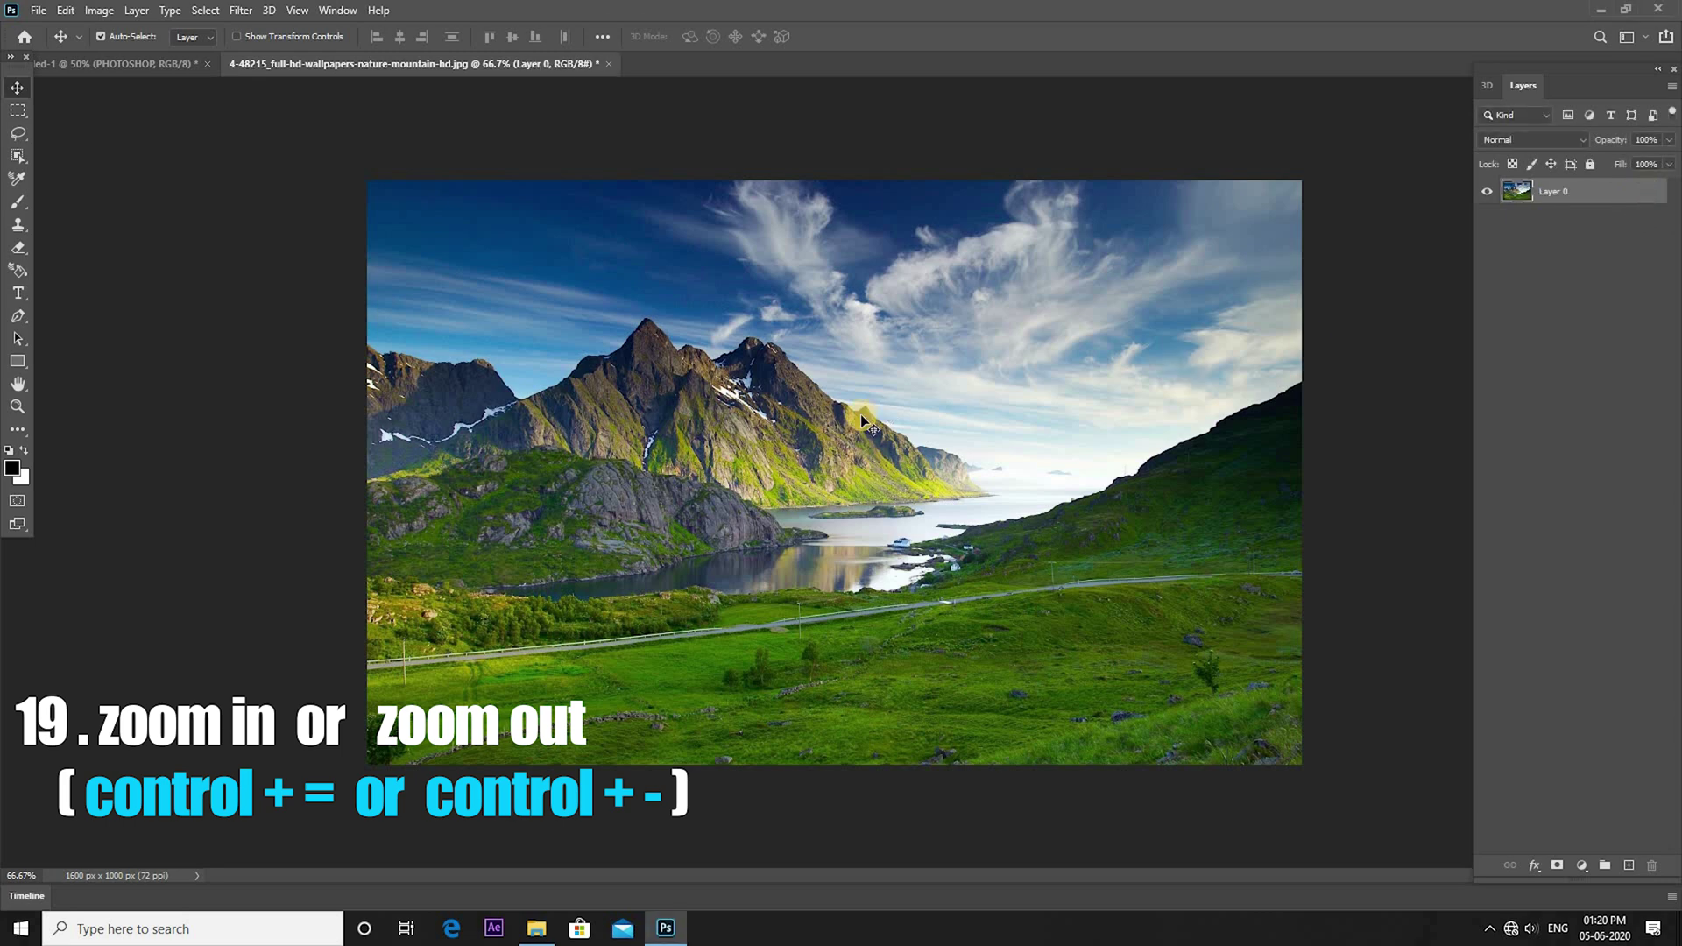
key("ctrl+minus")
key("ctrl+minus")
key("ctrl+minus")
key("ctrl+equal")
key("ctrl+equal")
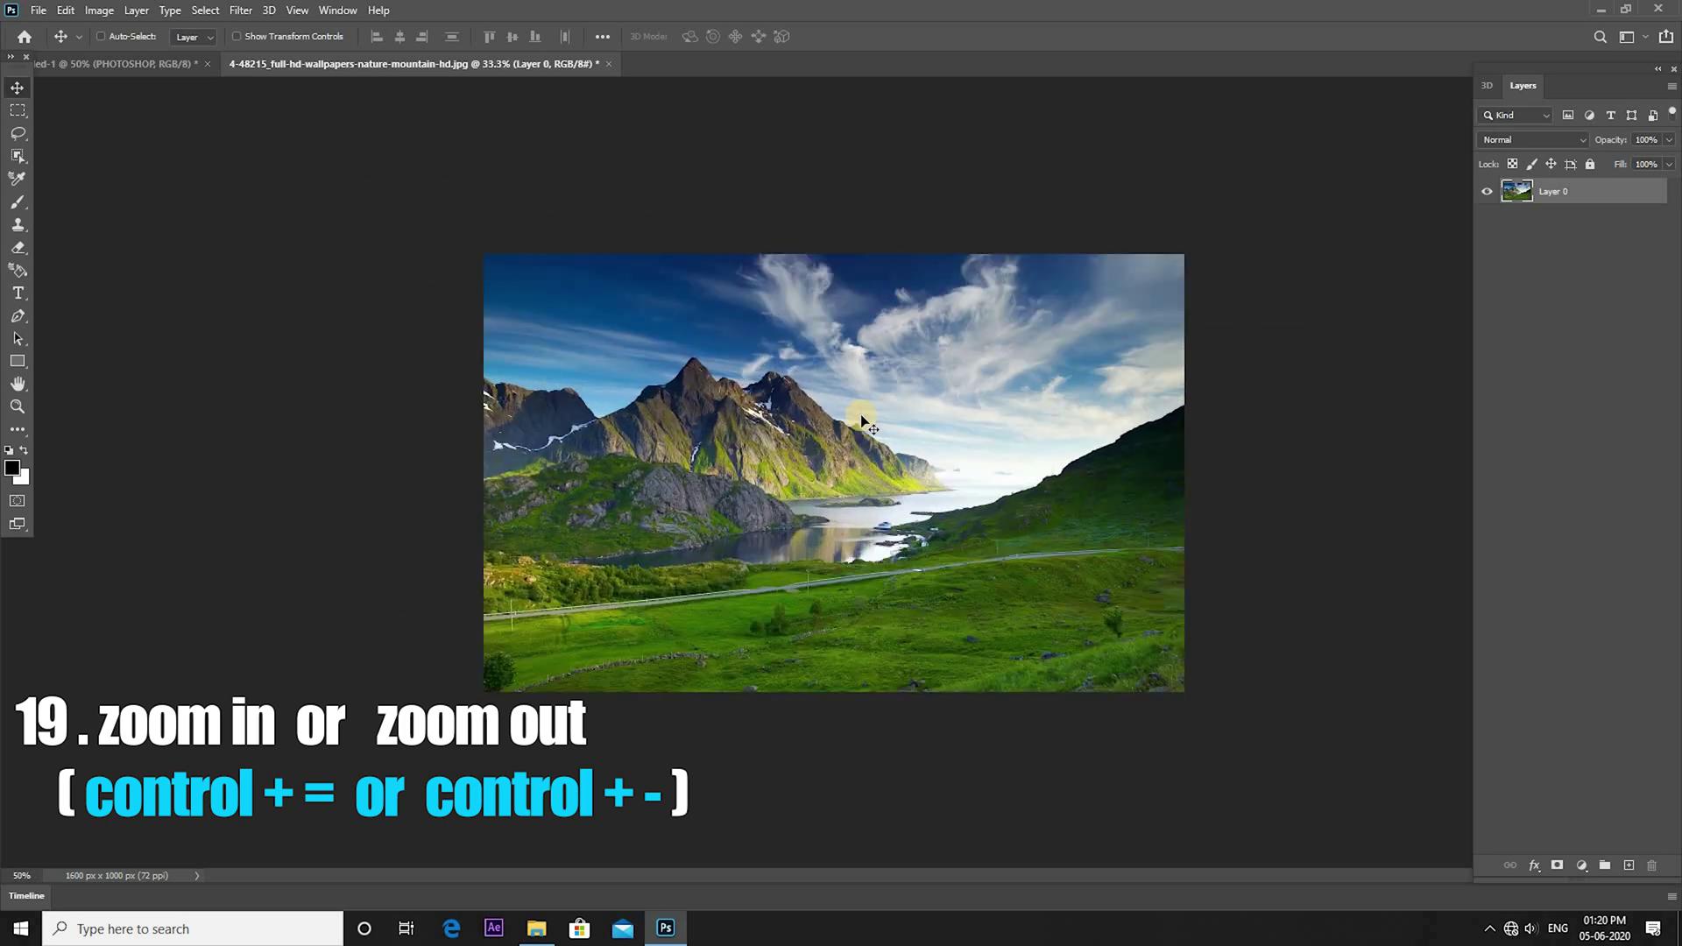
key("ctrl+equal")
key("ctrl+minus")
key("ctrl+minus")
key("ctrl+equal")
key("ctrl+equal")
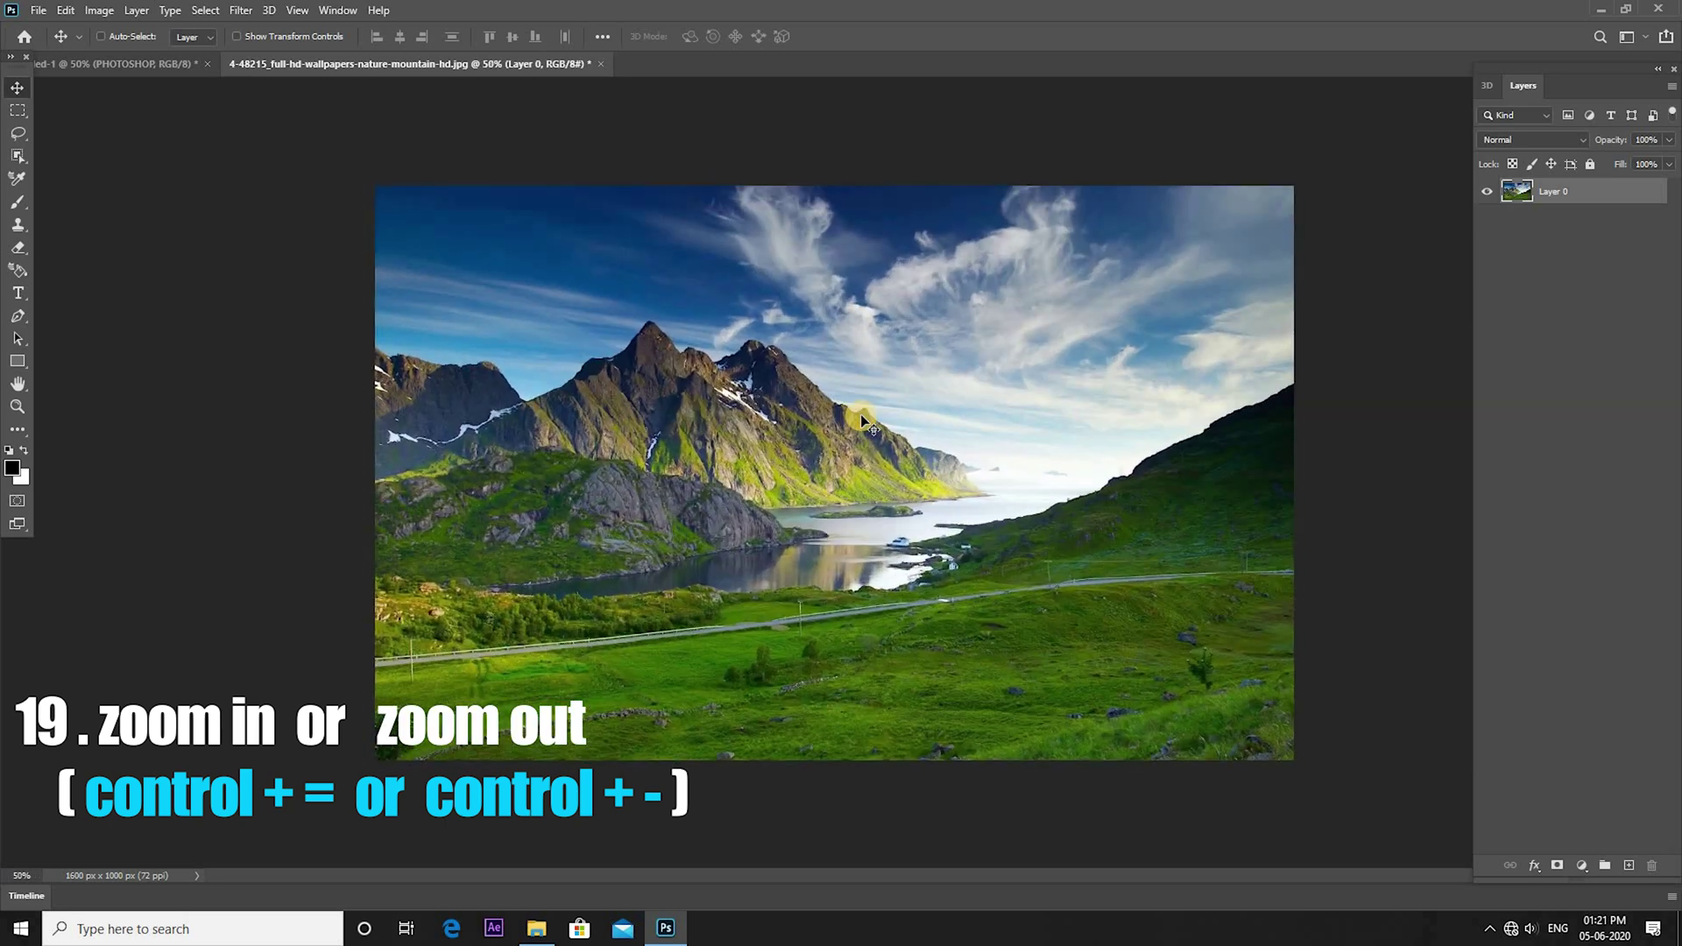
key("ctrl+equal")
key("ctrl+equal")
key("ctrl+equal")
key("ctrl+equal")
key("ctrl+equal")
key("ctrl+equal")
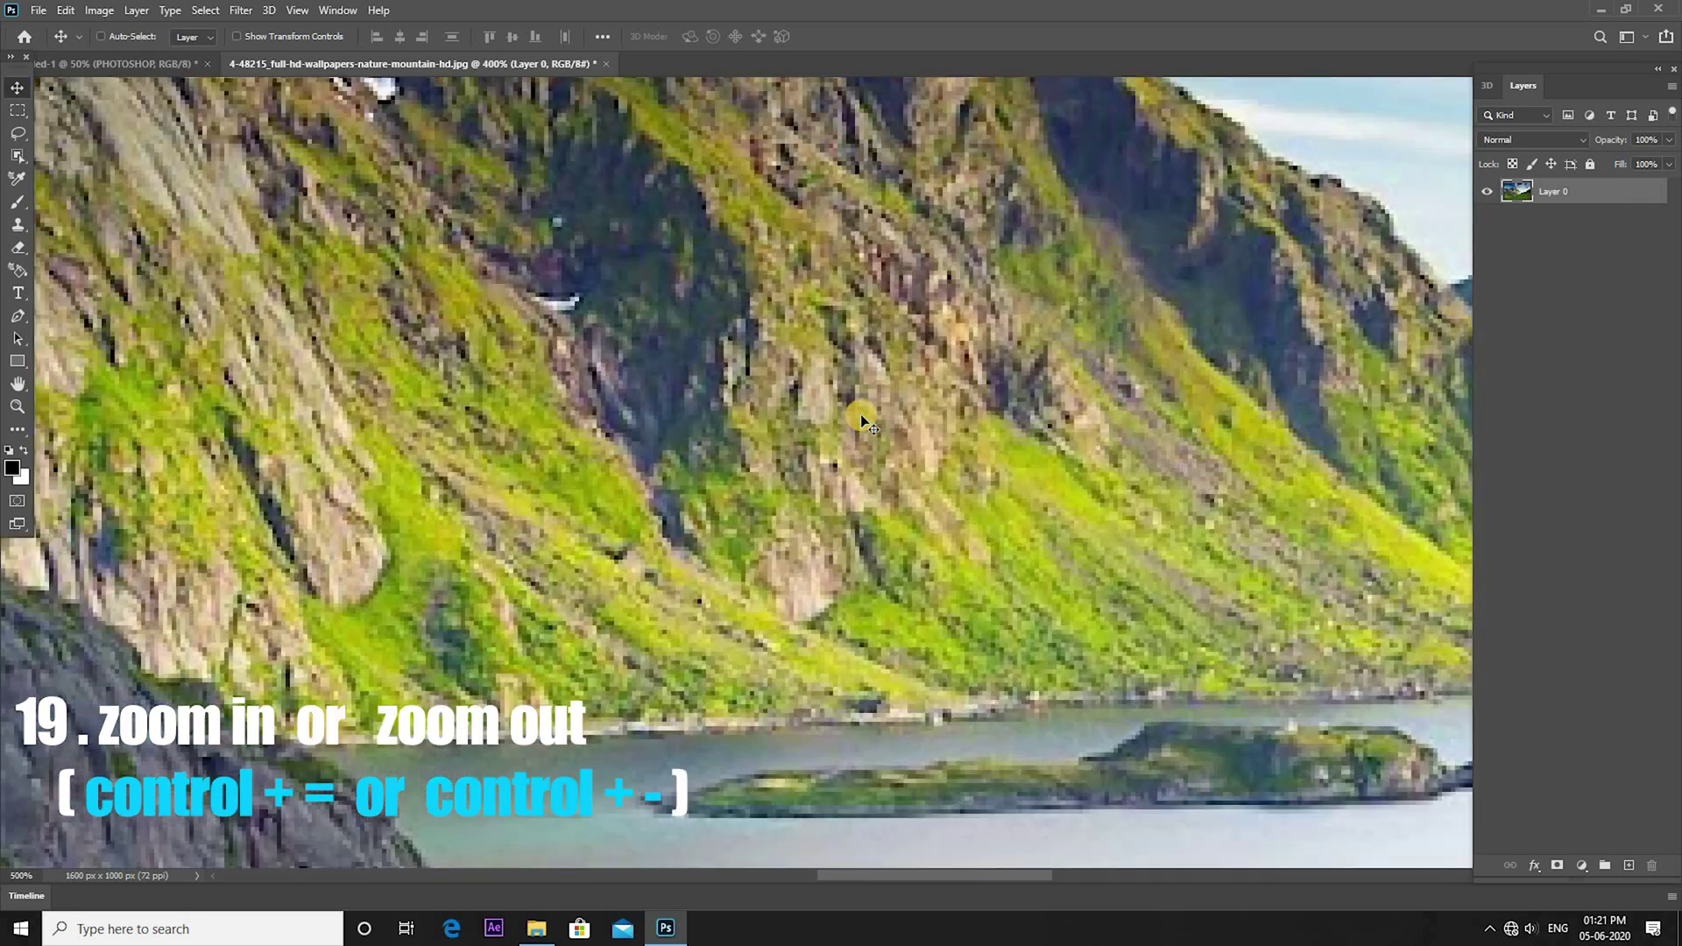
key("ctrl+minus")
key("ctrl+minus")
key("ctrl+minus")
key("ctrl+minus")
key("ctrl+minus")
key("ctrl+minus")
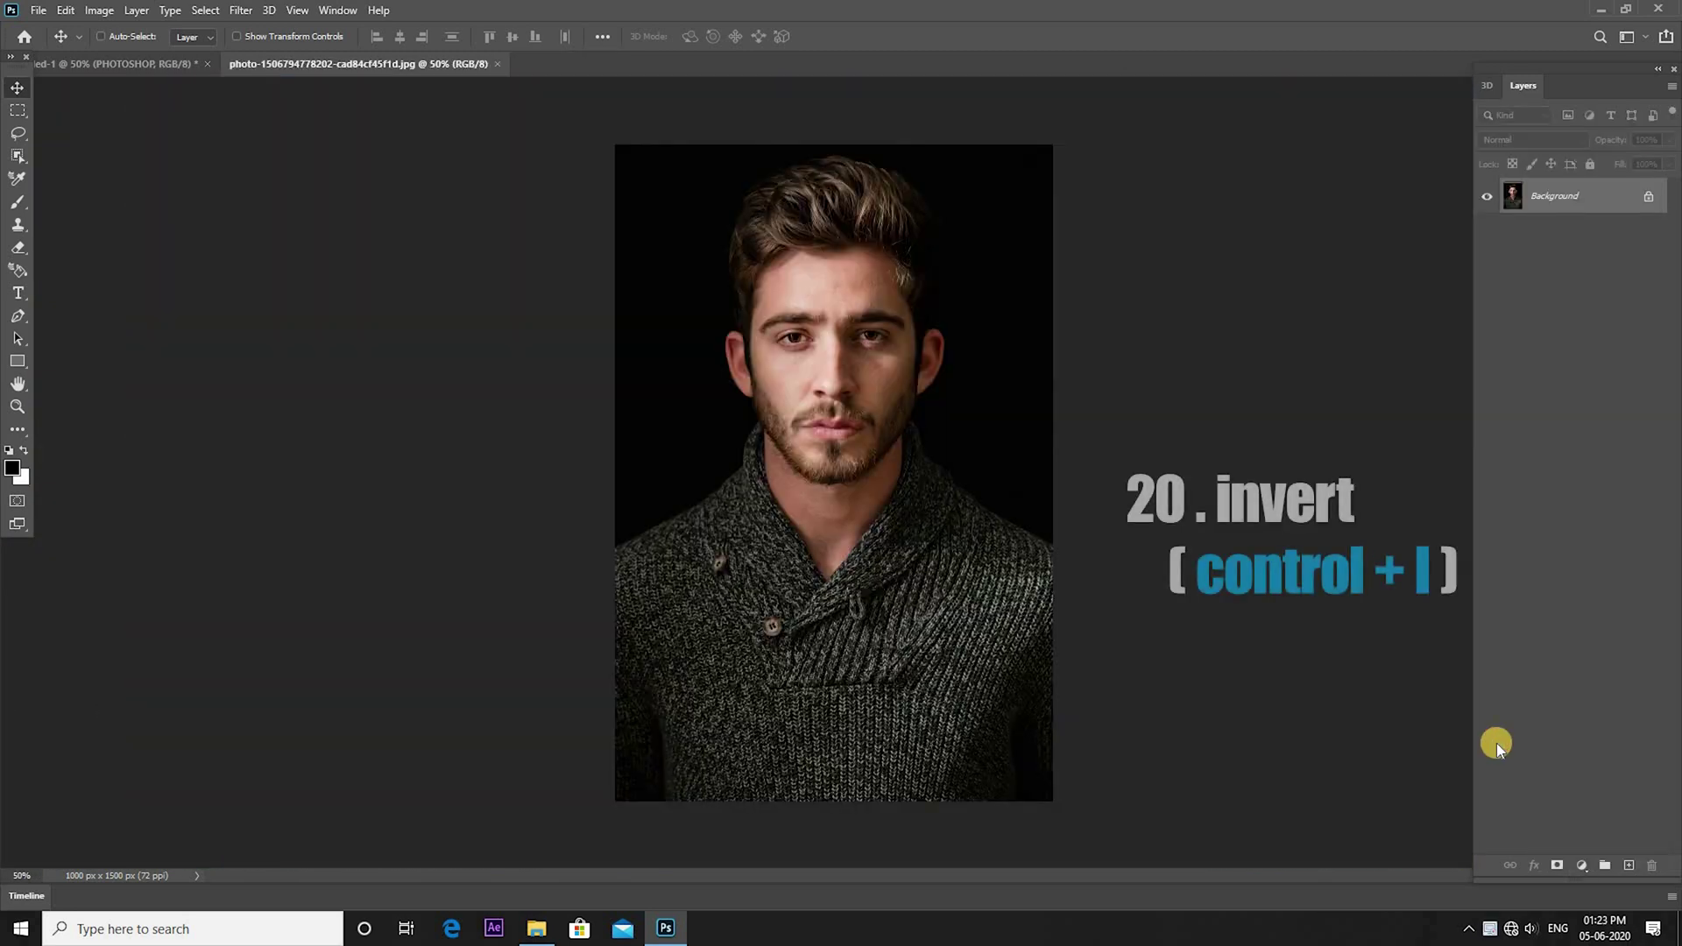
Invert the knit-sweater portrait into a negative with Ctrl+I.
key("ctrl+i")
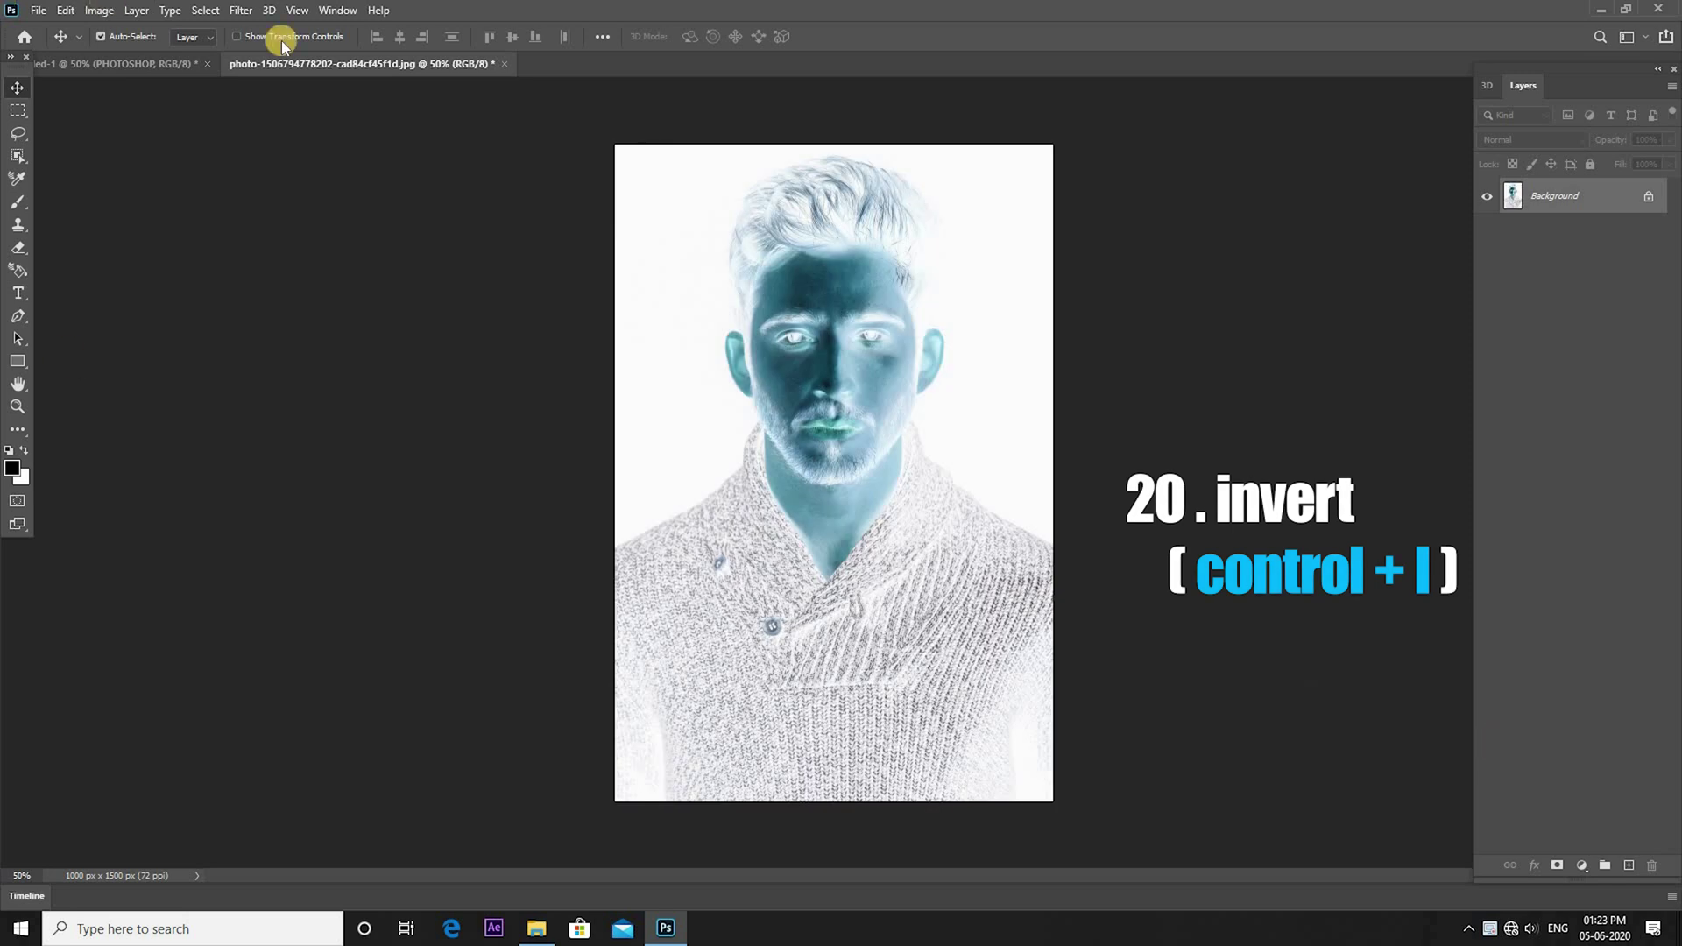